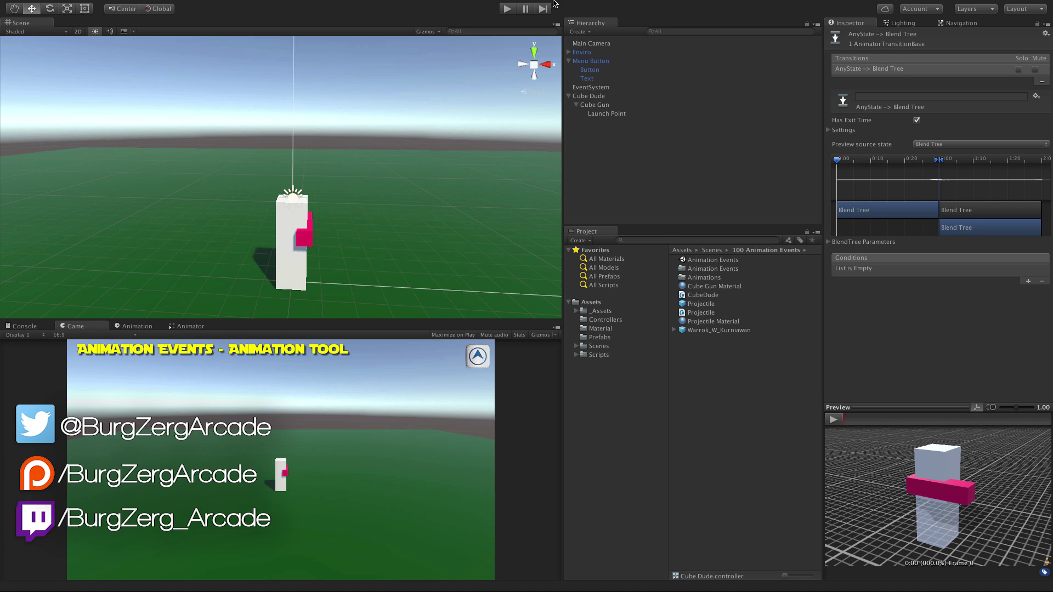
Test the scene in play mode, then inspect Cube Dude's Cube Gun and its Launch Point
click(507, 9)
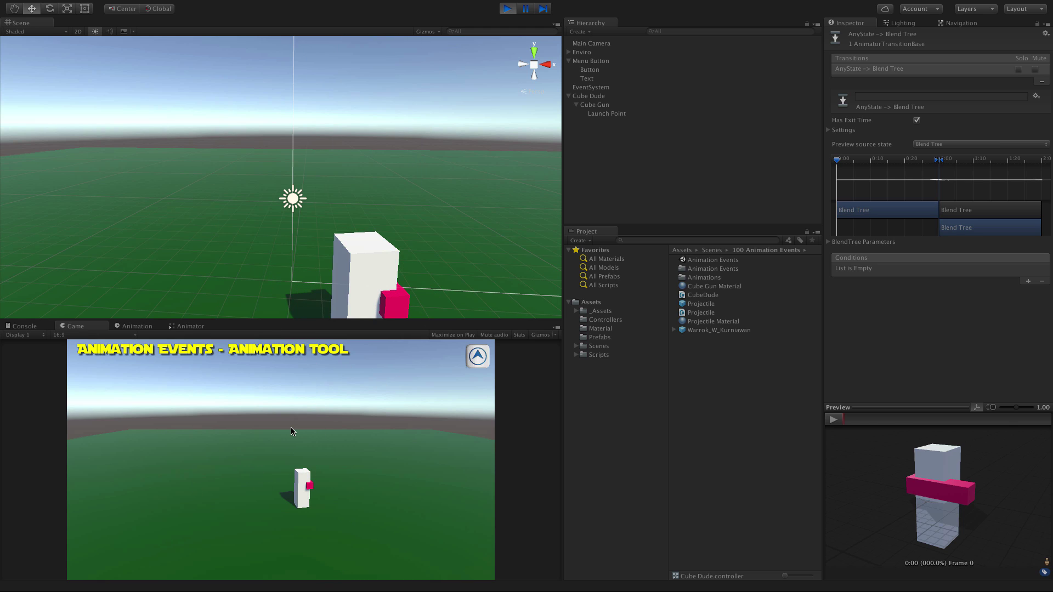
click(509, 9)
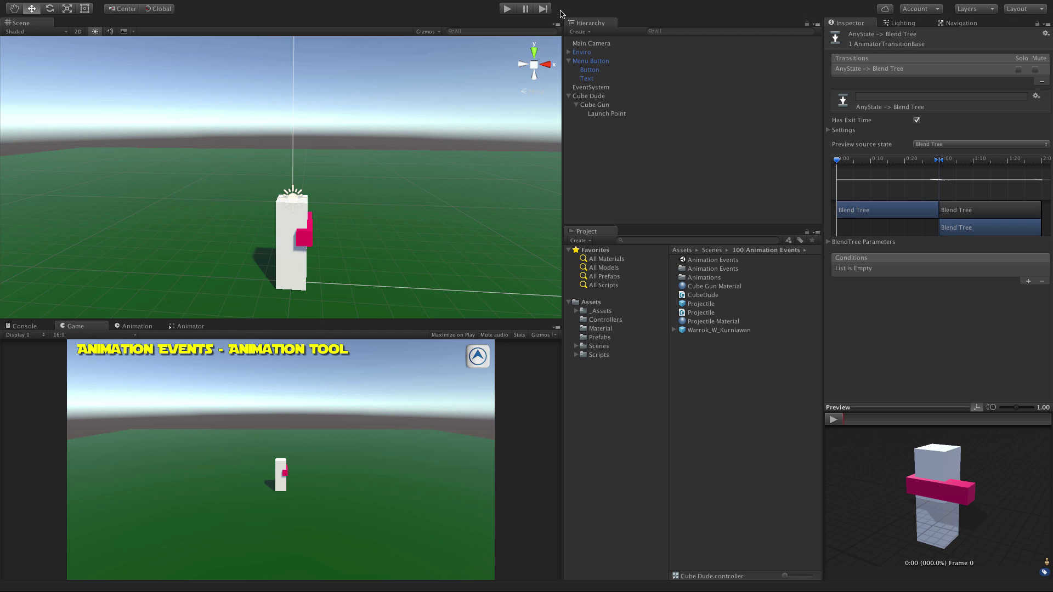
double_click(606, 97)
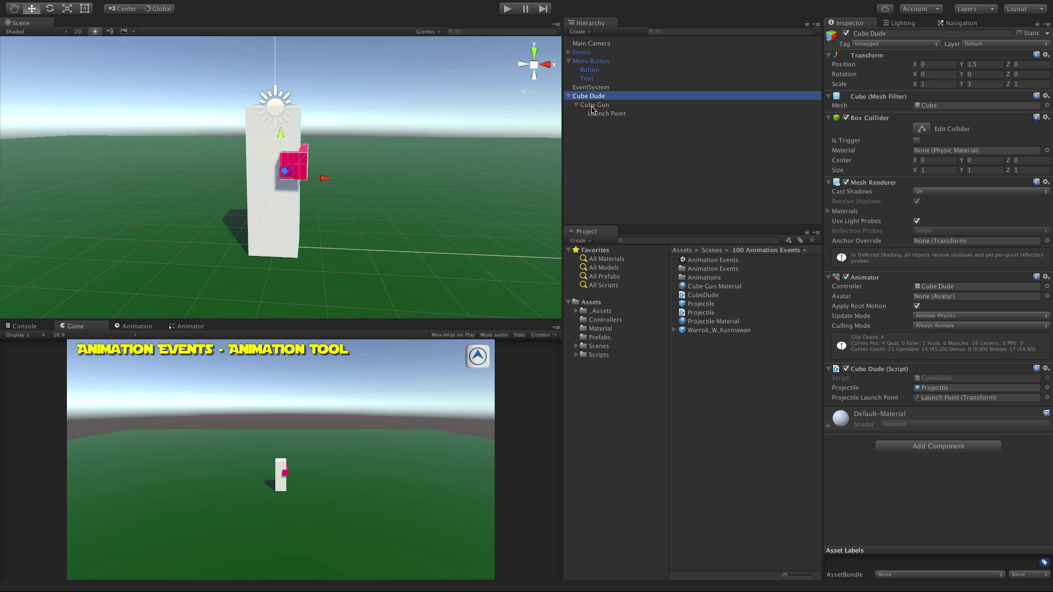
click(594, 105)
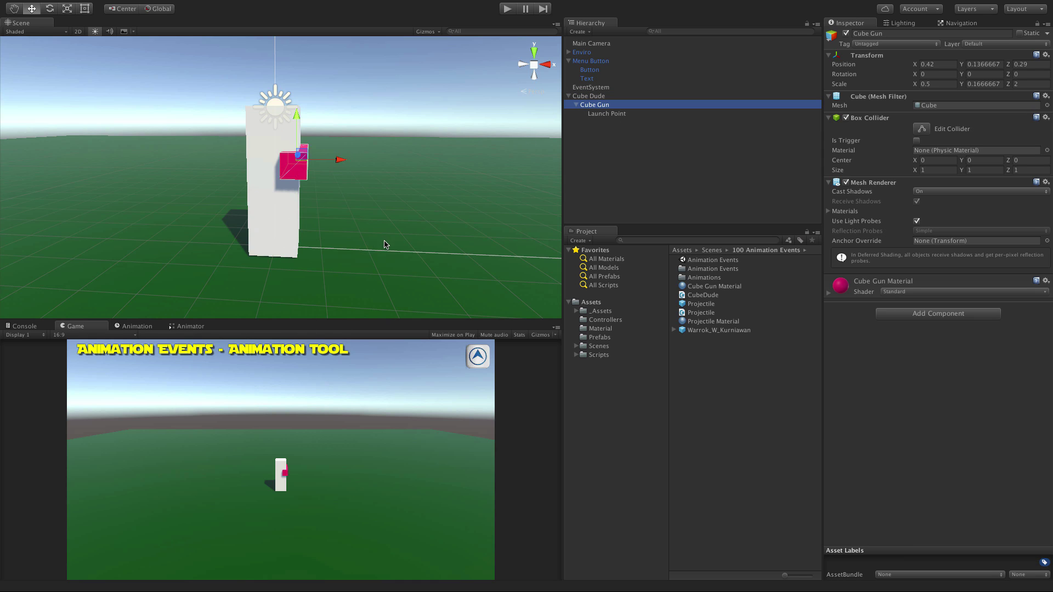
alt+drag(387, 242, 533, 67)
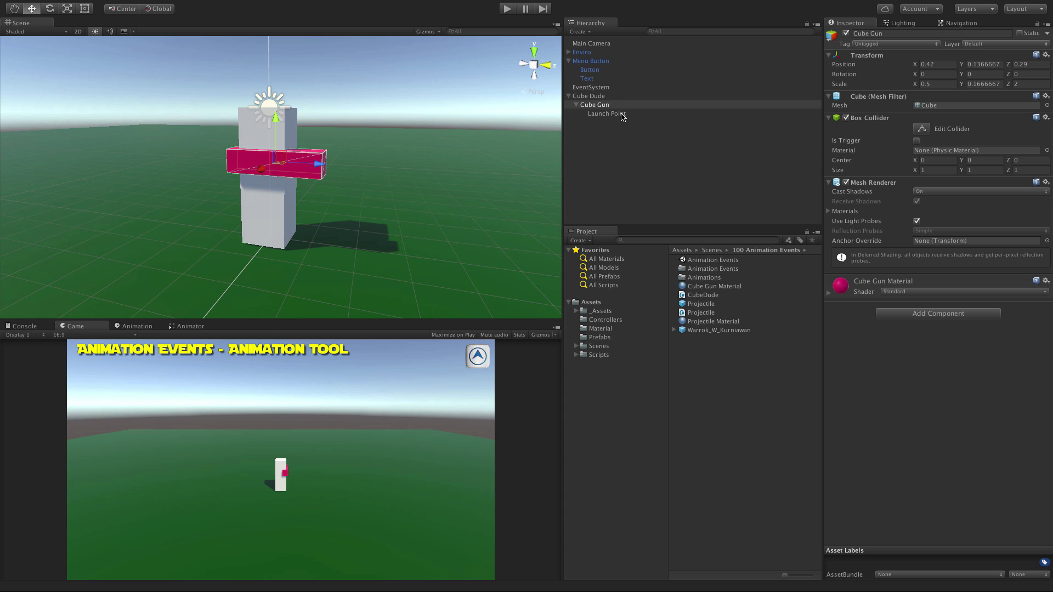
click(609, 113)
alt+drag(444, 172, 331, 199)
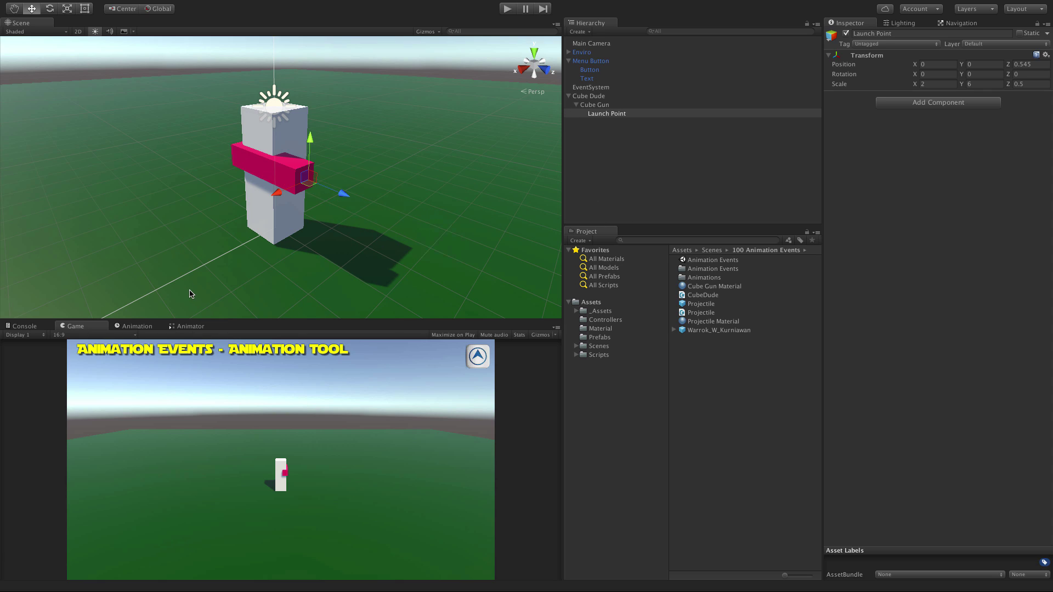
Open the Animator's Blend Tree and preview its Idle and Move motion clips
click(192, 328)
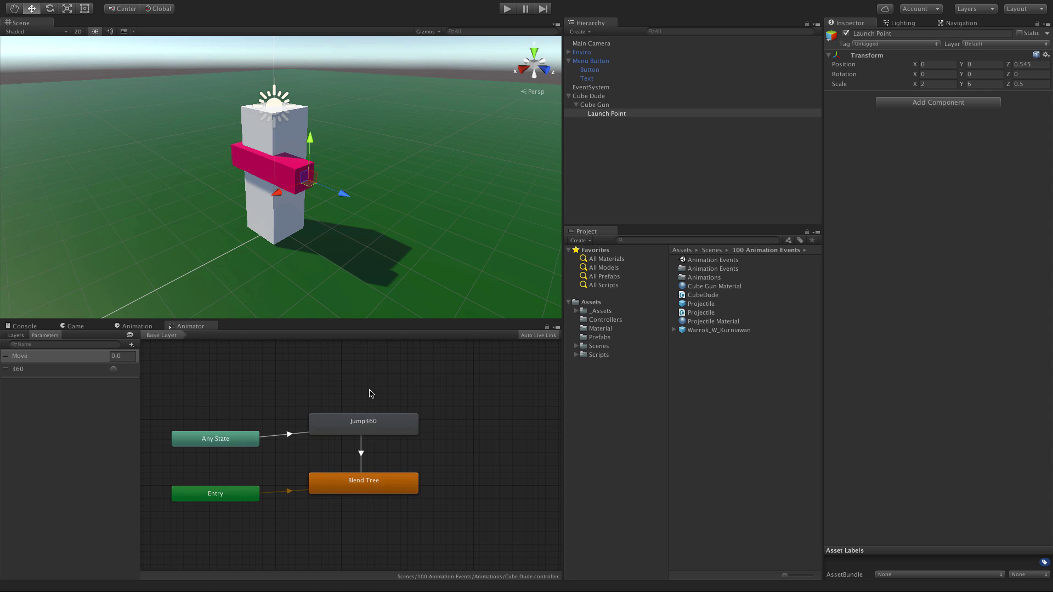
double_click(378, 431)
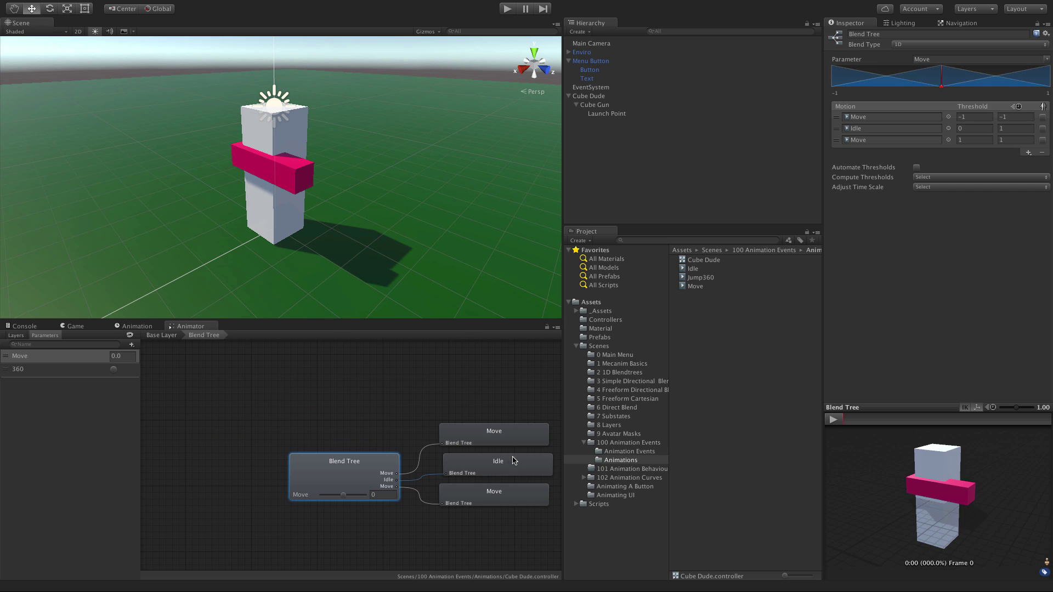
click(522, 438)
click(520, 495)
click(535, 462)
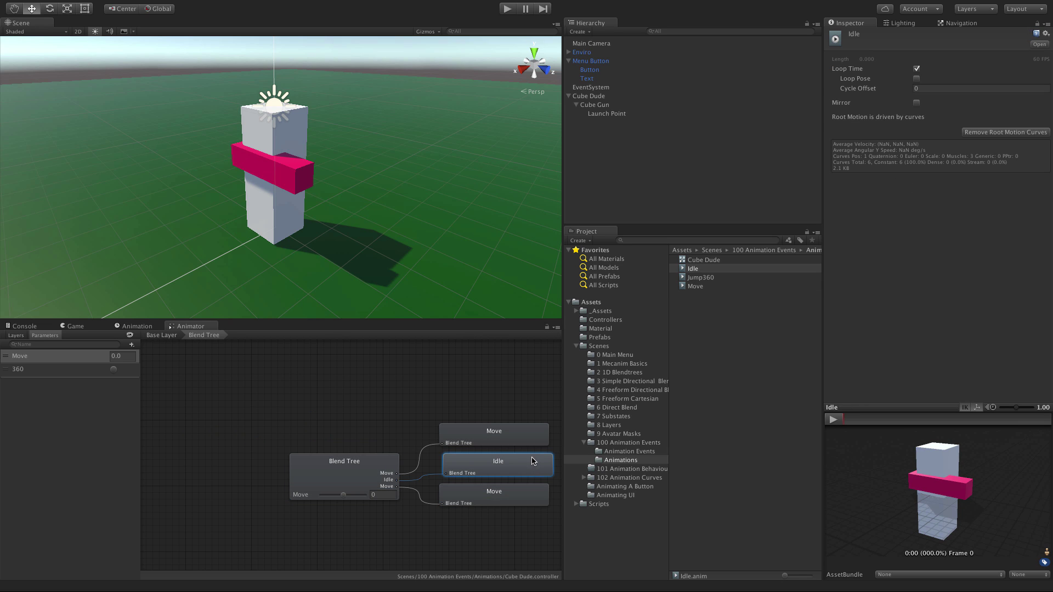
click(520, 448)
click(522, 487)
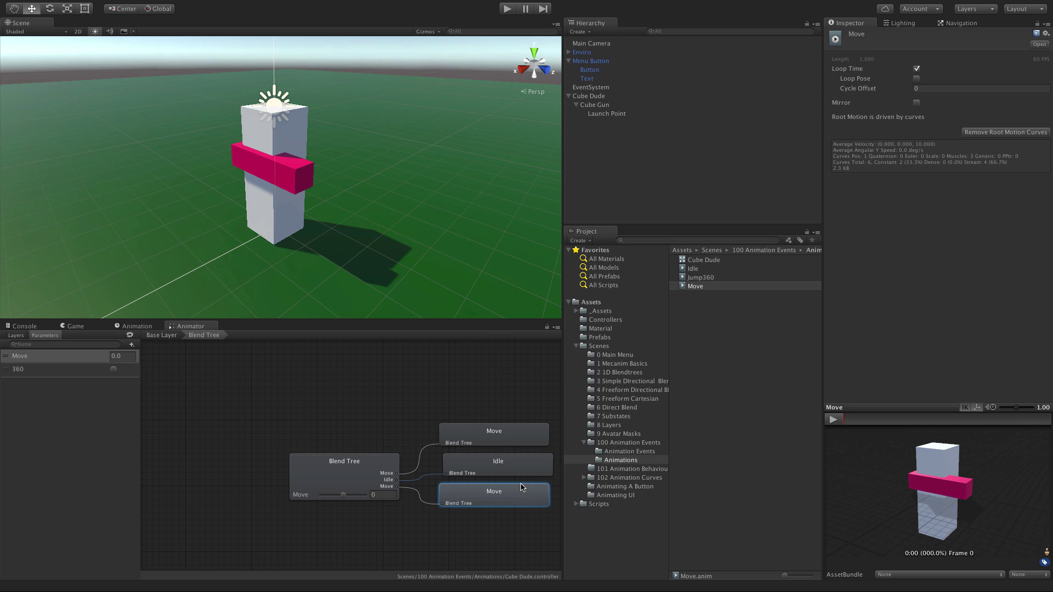
click(534, 446)
click(830, 420)
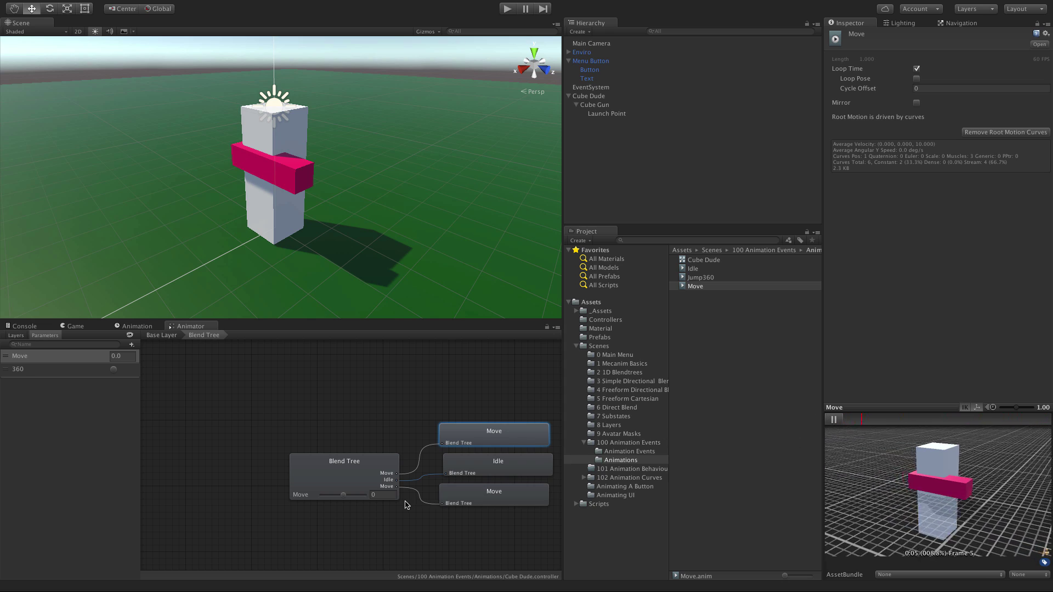
Drag the Blend Tree's Move parameter from -1 to about -0.47 to preview the blend
drag(343, 495, 299, 496)
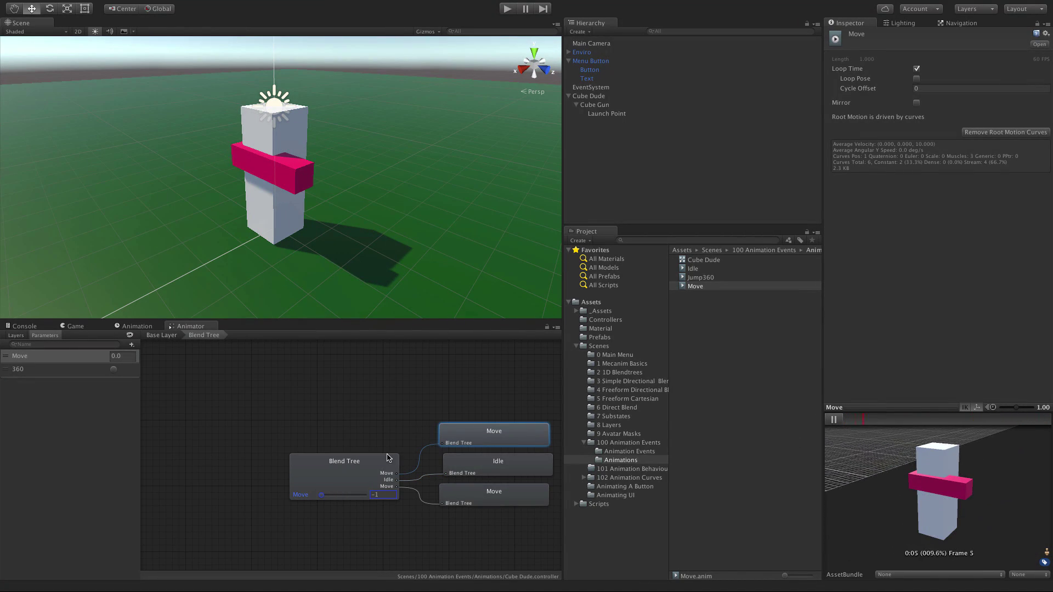
click(299, 496)
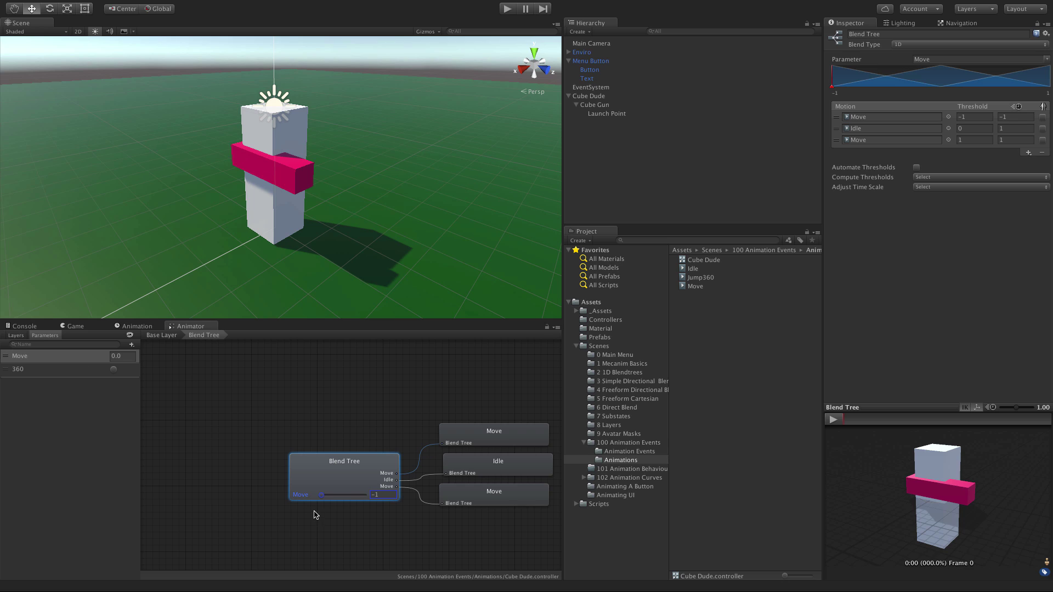
mouse_move(322, 496)
mouse_down()
mouse_move(337, 499)
mouse_move(321, 496)
mouse_up()
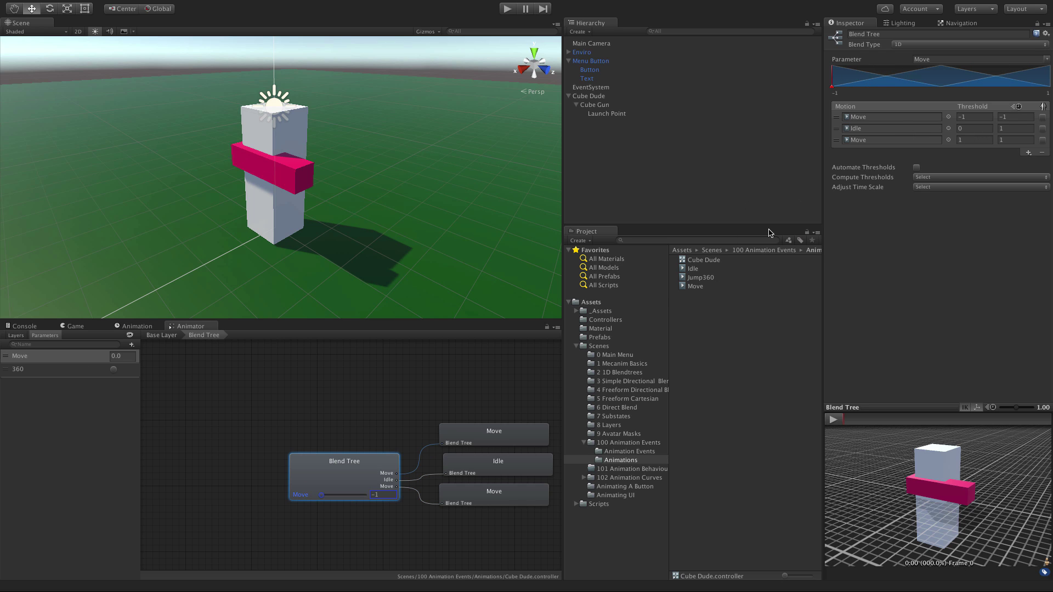
Return to the Base Layer and inspect the Any State and Jump360 states
click(148, 337)
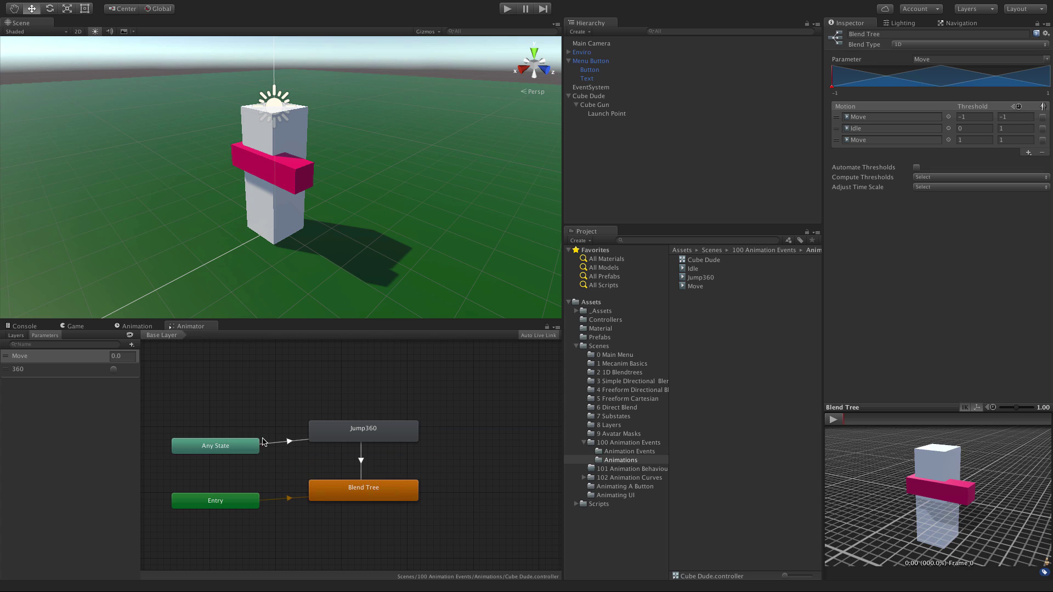
click(241, 446)
click(360, 436)
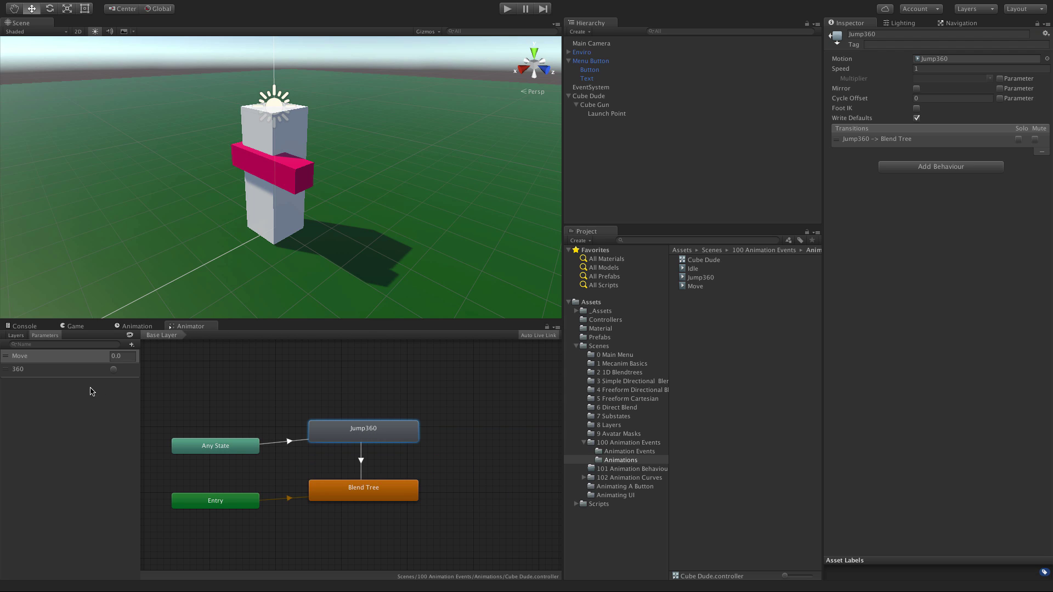
click(113, 370)
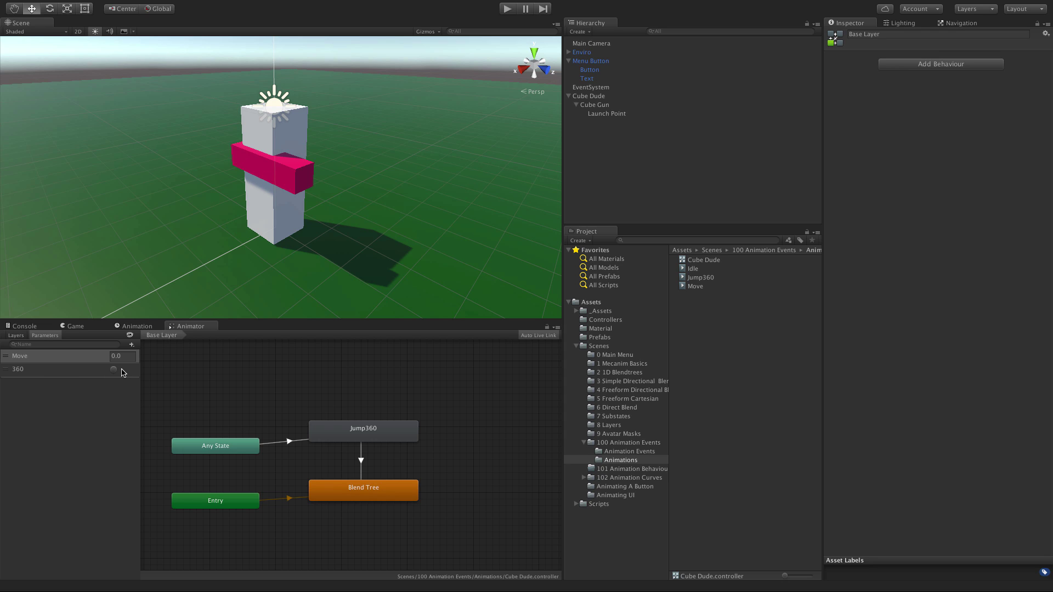
Show the Animation timeline with the Idle clip and inspect its position keyframes
click(137, 327)
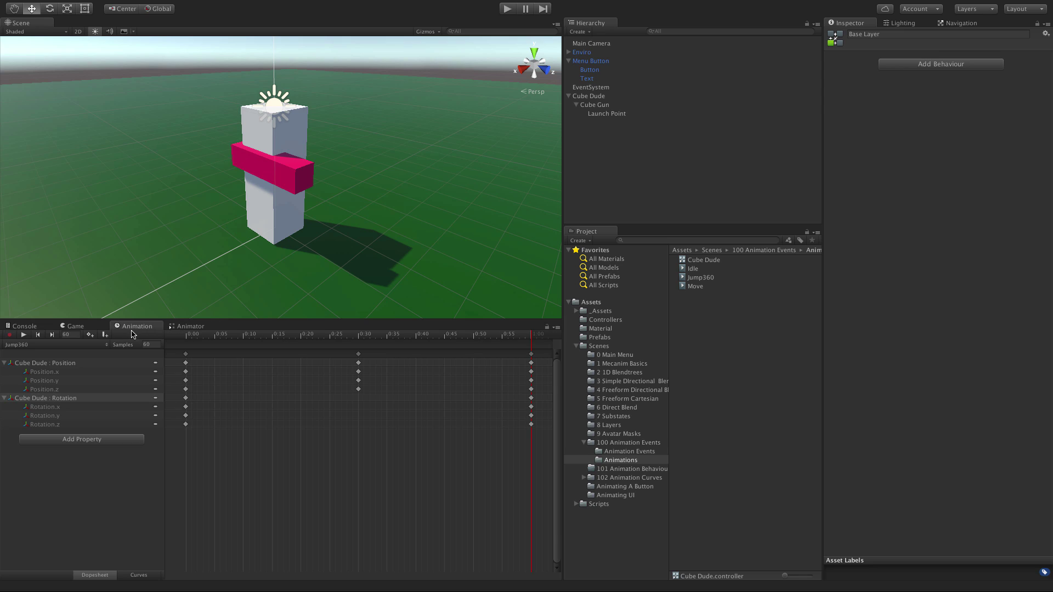
click(55, 345)
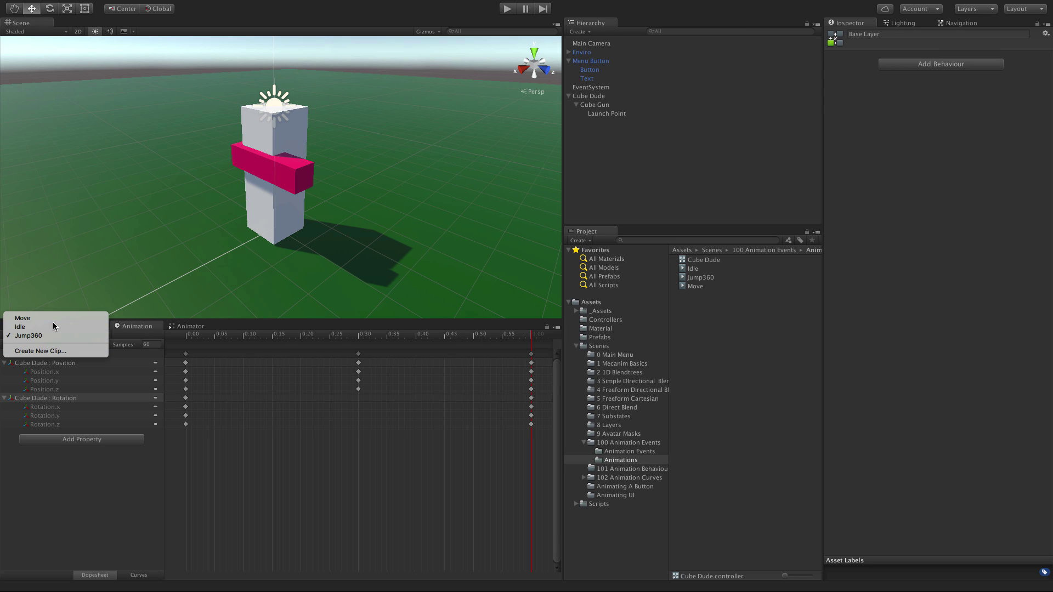
click(53, 325)
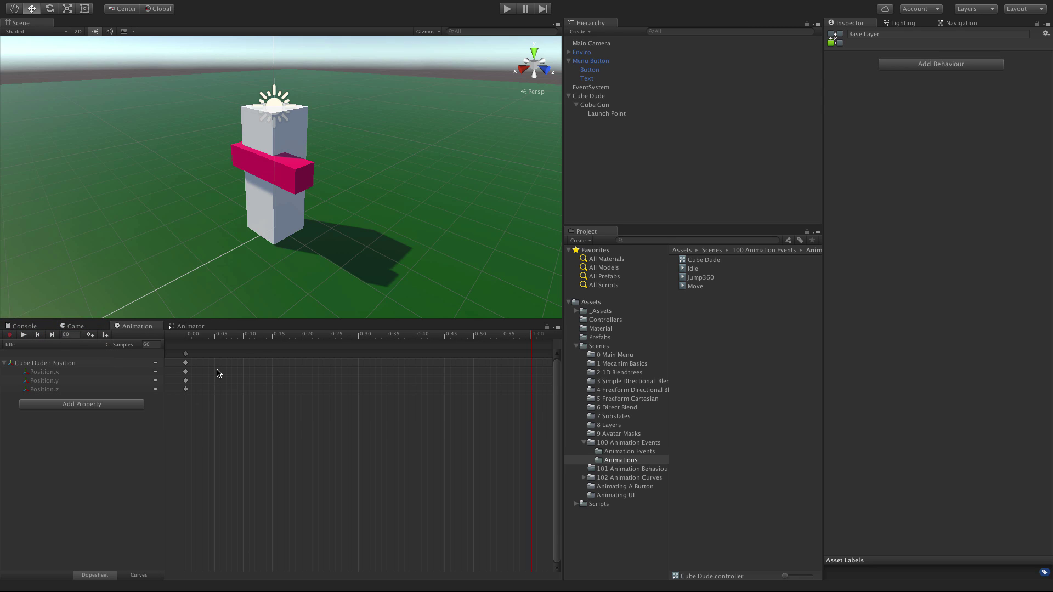
click(185, 362)
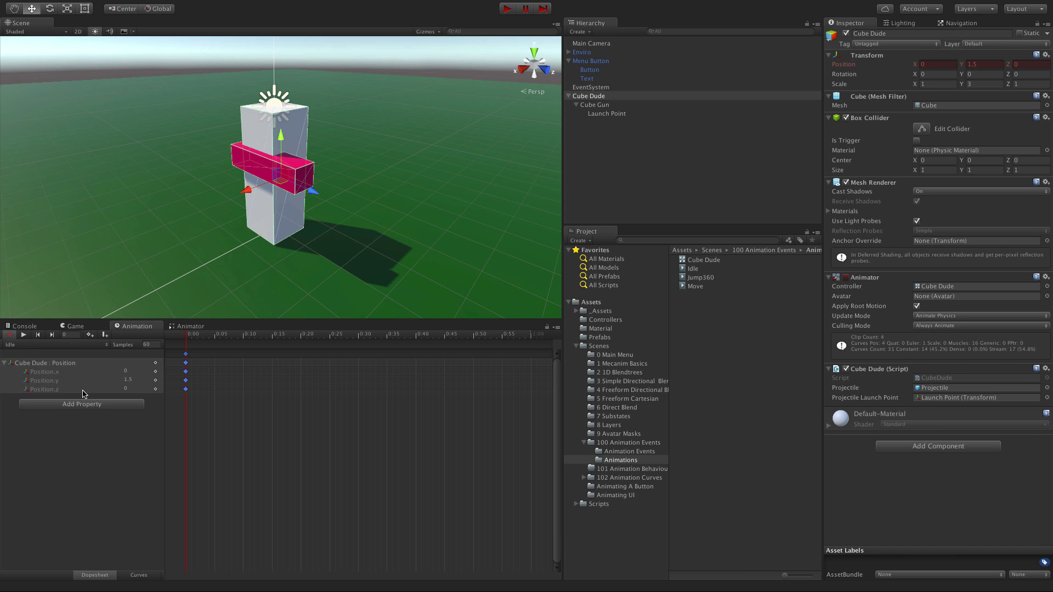
click(62, 352)
Switch to the Move clip and view its 1:00 keys reaching Position z 10
click(61, 345)
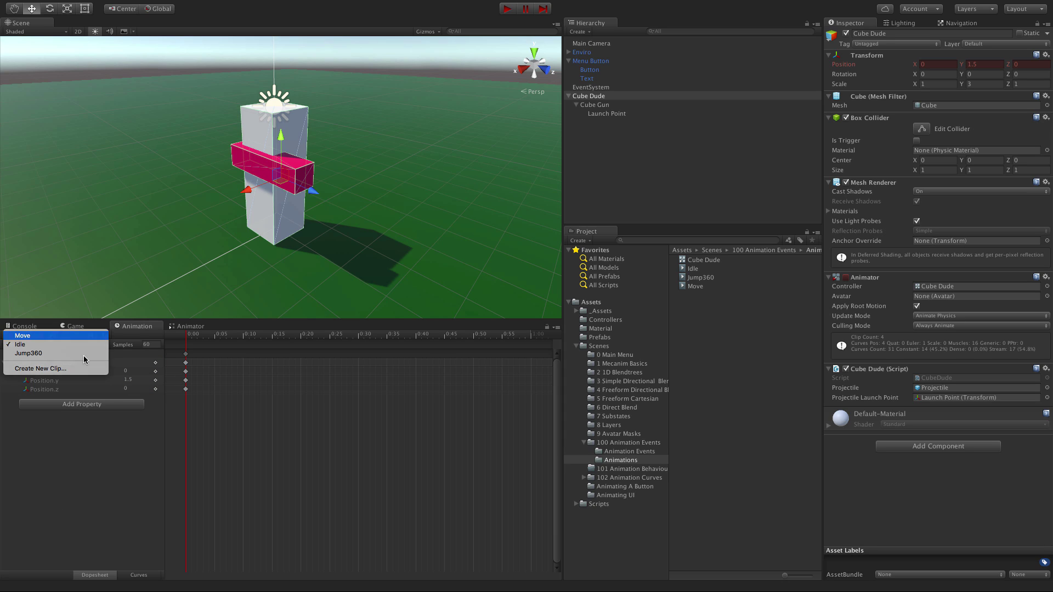
click(63, 357)
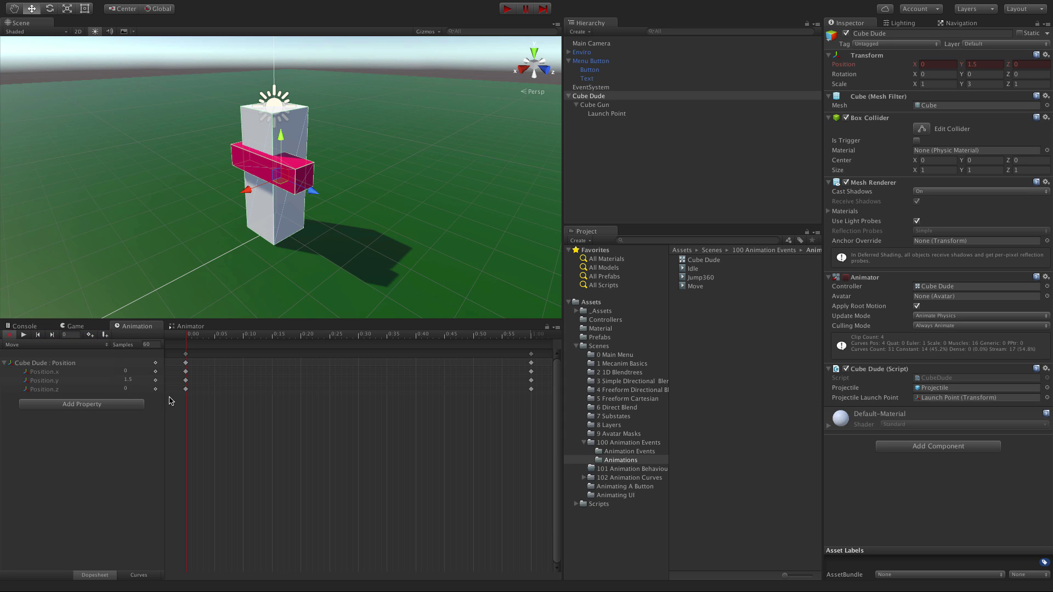
click(531, 357)
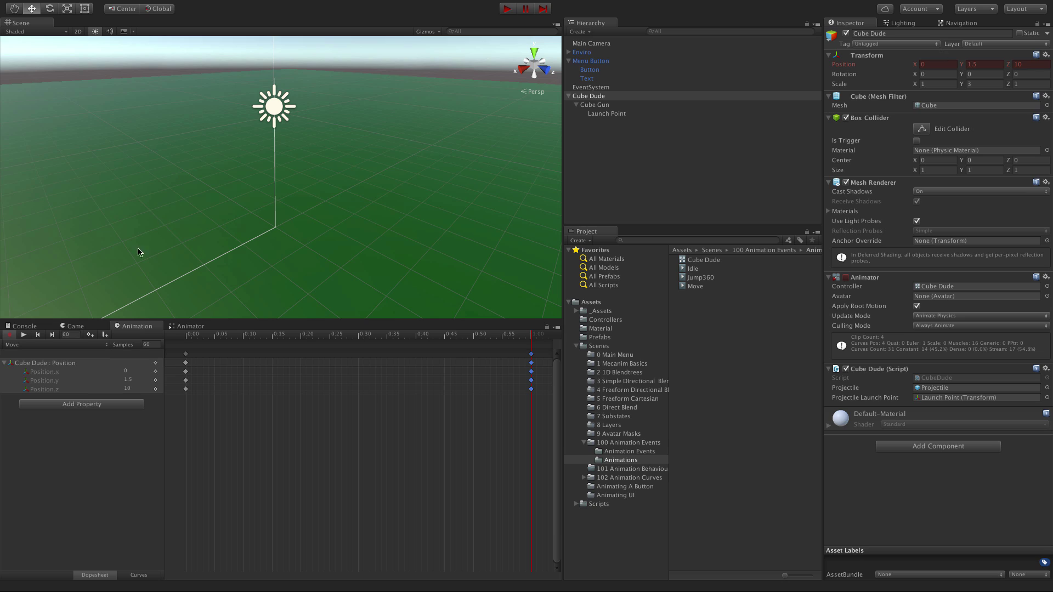
Load the Jump360 clip and preview its poses at 0:00, 0:30 and 1:00
click(65, 345)
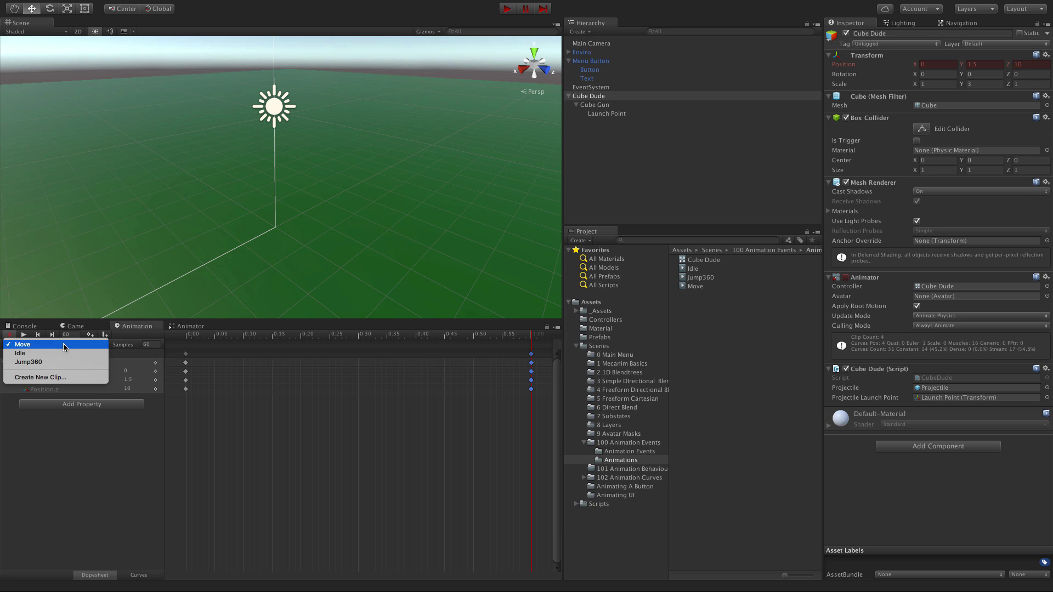
click(68, 364)
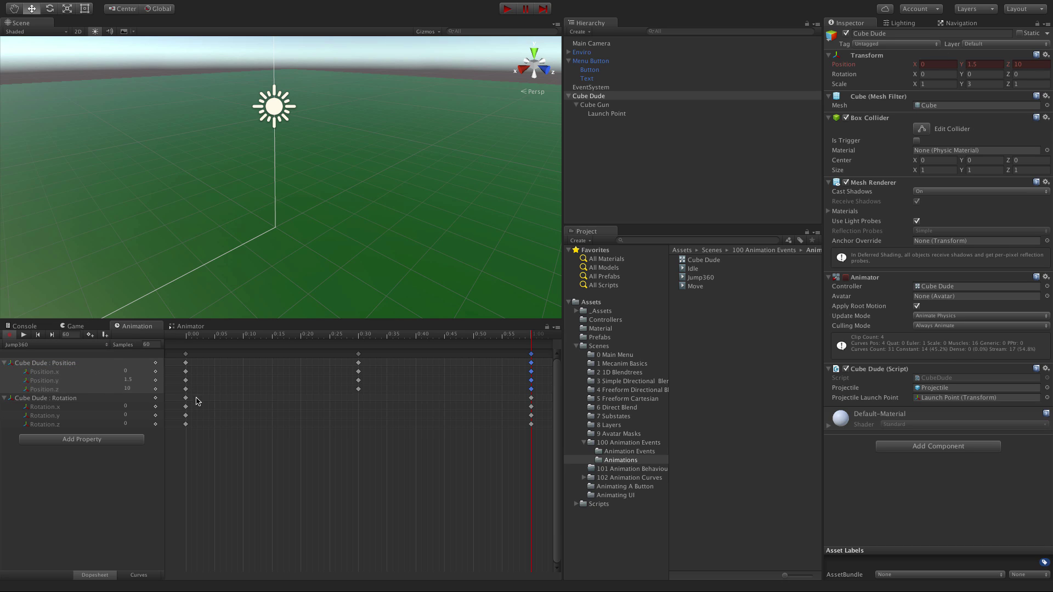
click(186, 356)
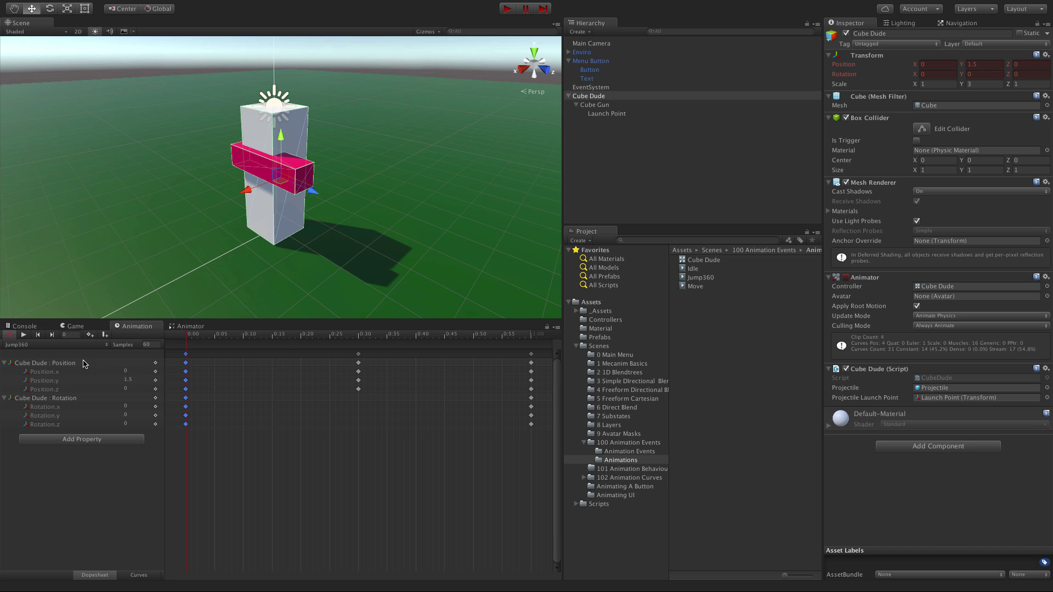
click(358, 357)
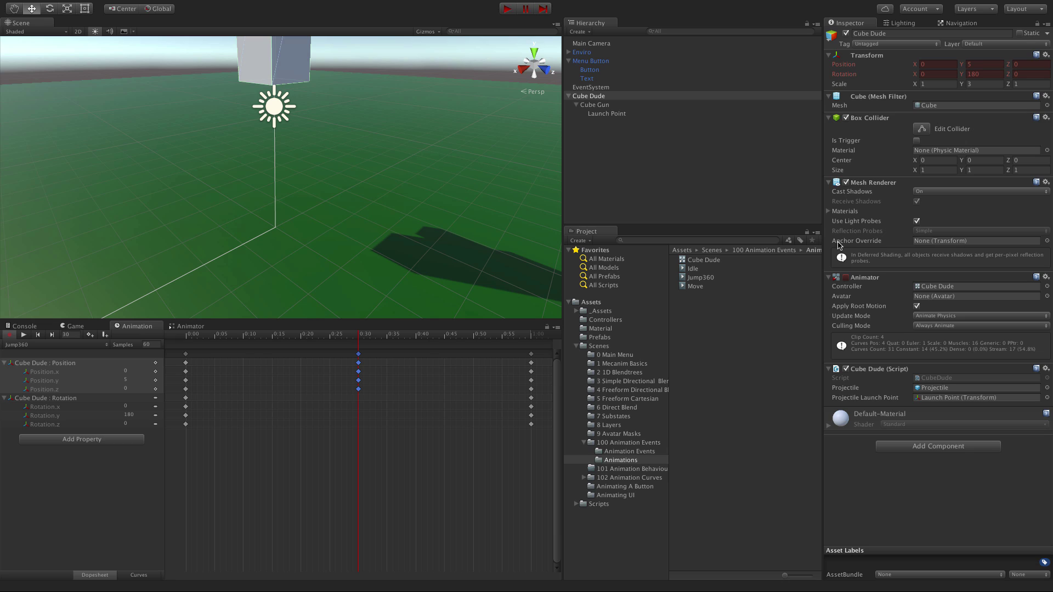
click(531, 354)
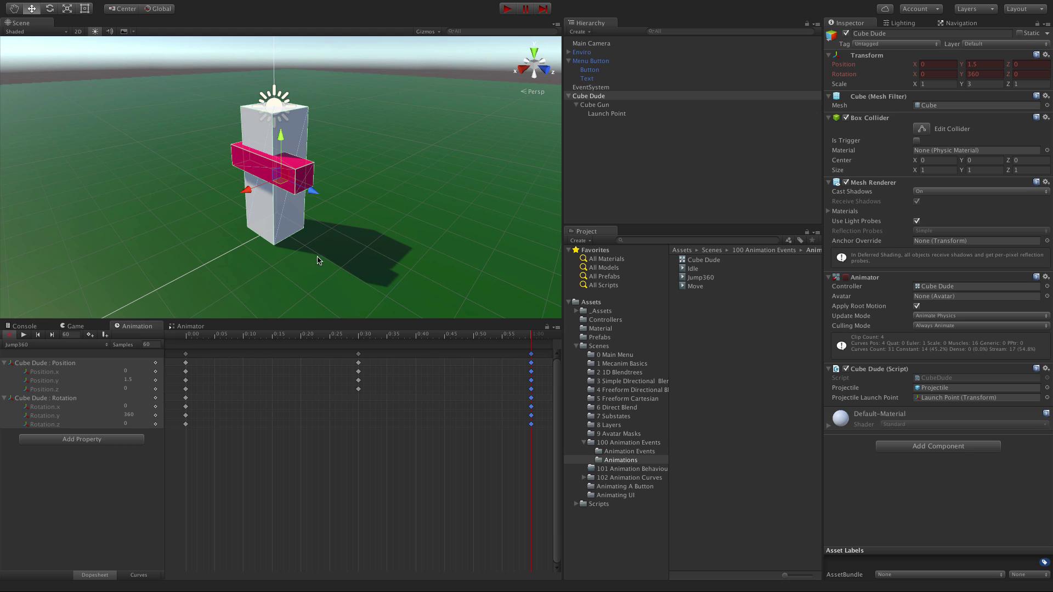
Compare the 0:00 and 1:00 rotation keys (360), then park the playhead at frame 30
click(187, 354)
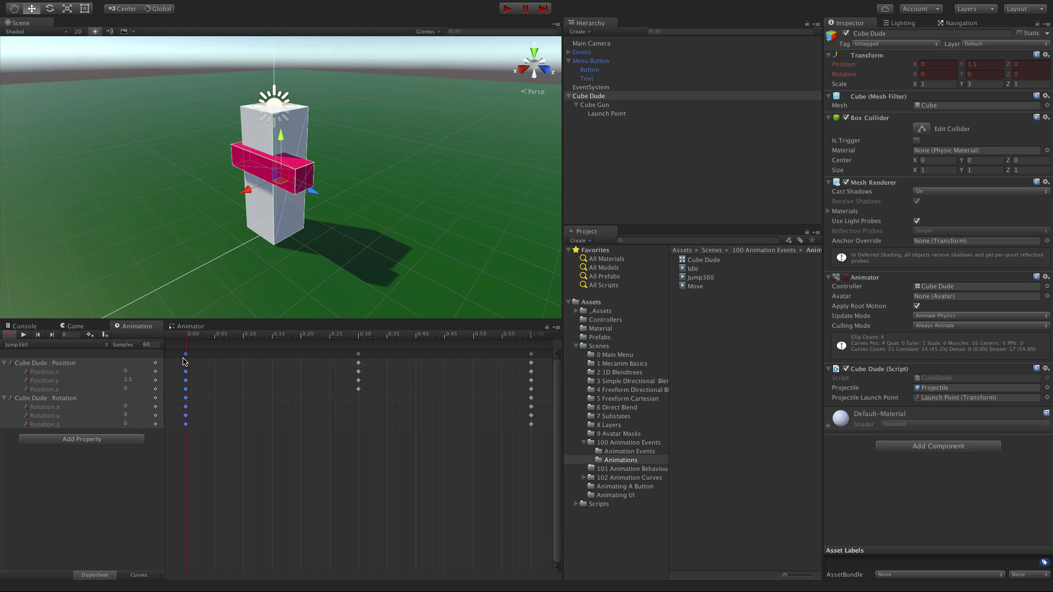
click(186, 397)
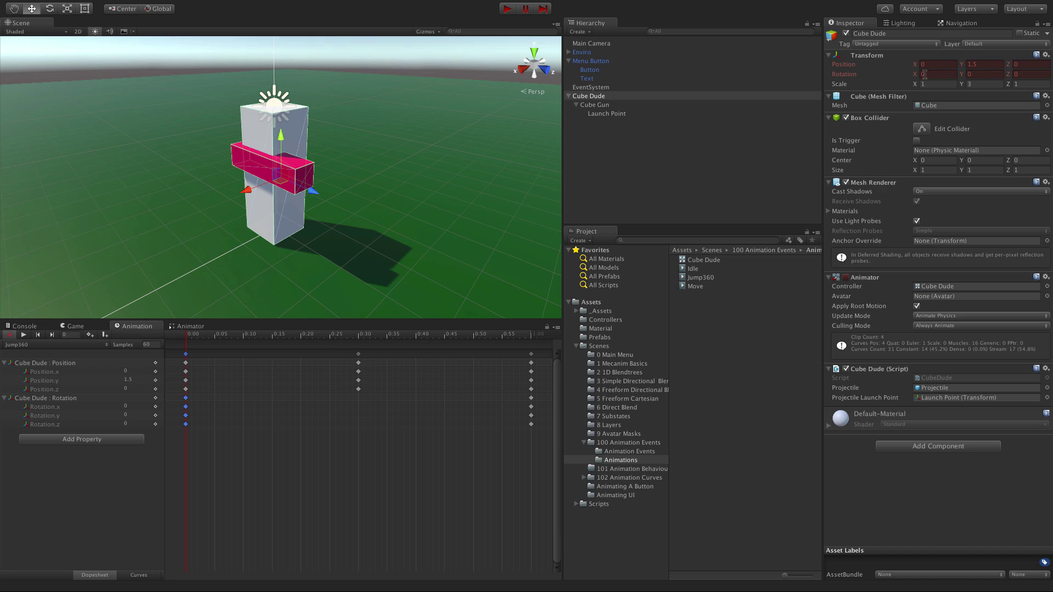
click(530, 354)
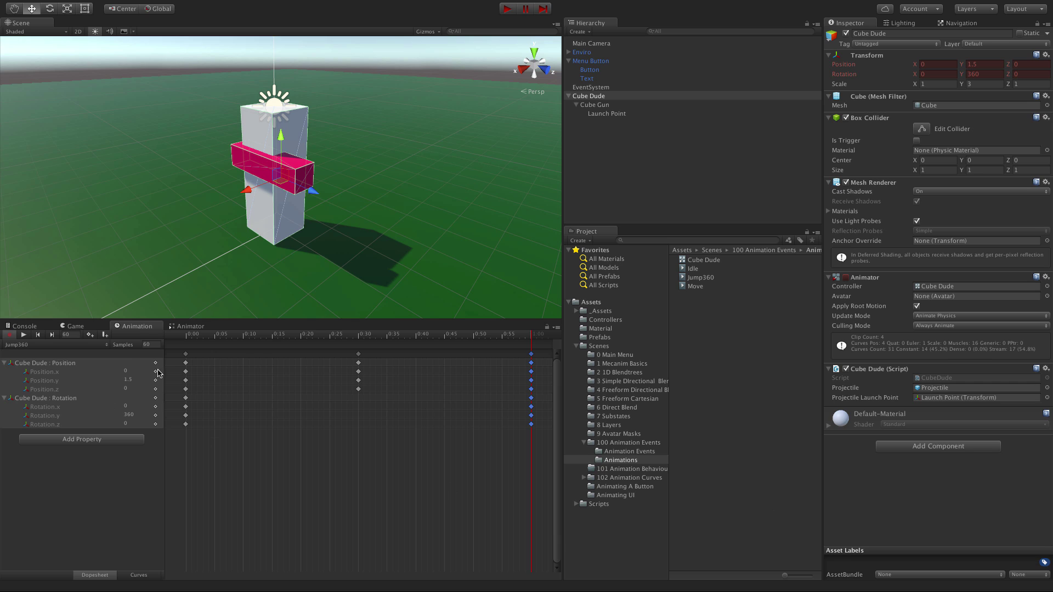
click(360, 335)
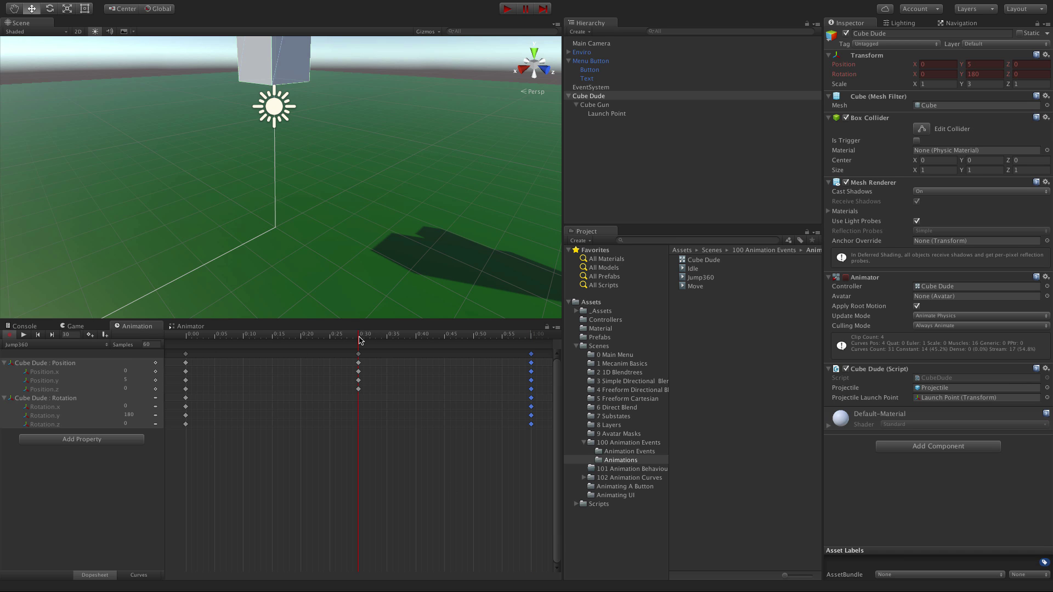
scroll(329, 241, down, 6)
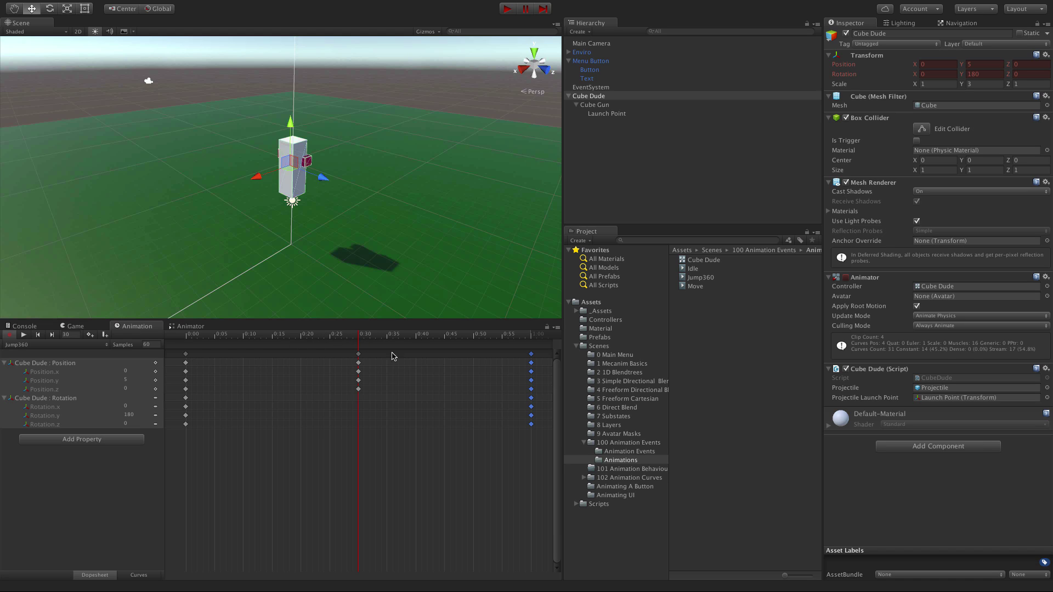
Add a frame-30 Jump360 event calling FireProjectile(), then select Cube Dude
right_click(359, 347)
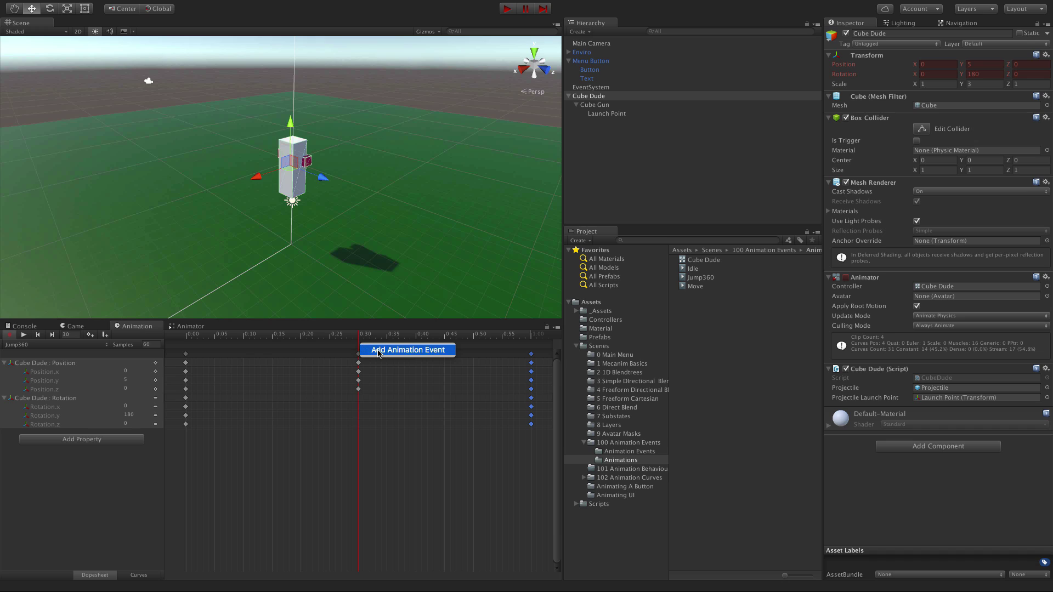
click(378, 352)
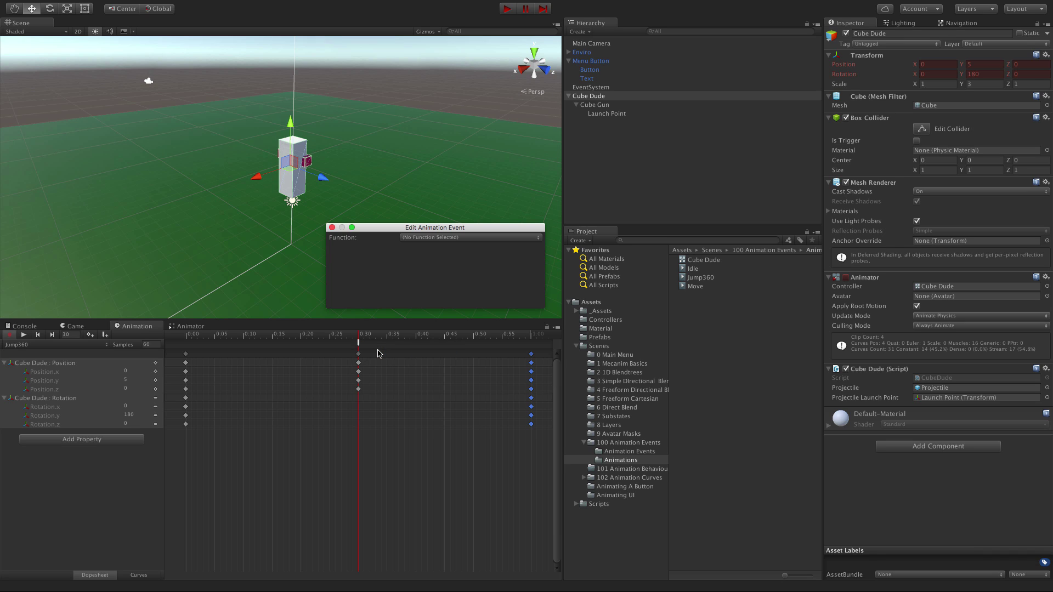
click(441, 238)
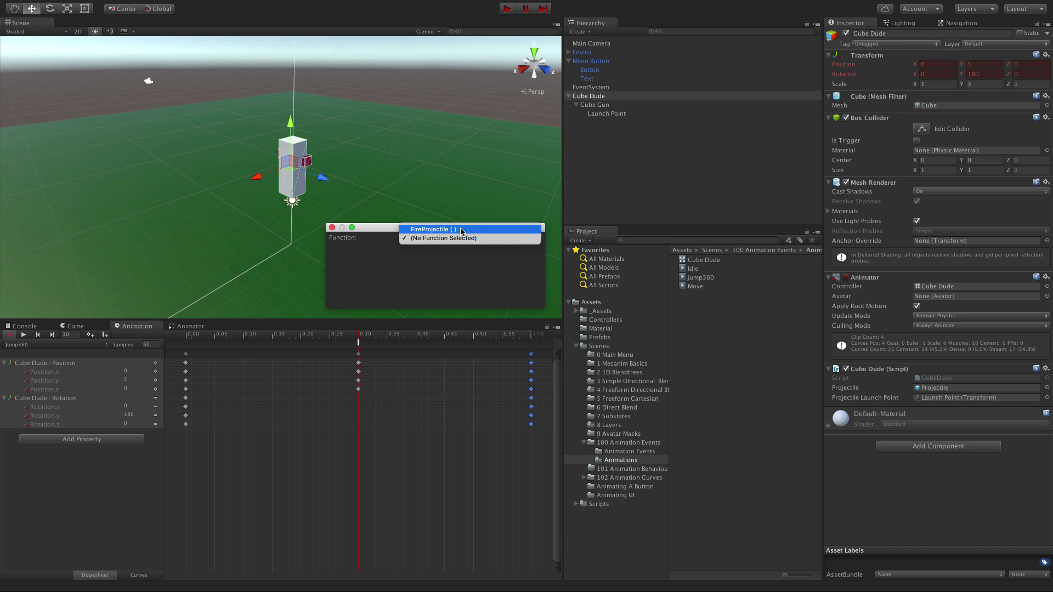
click(462, 231)
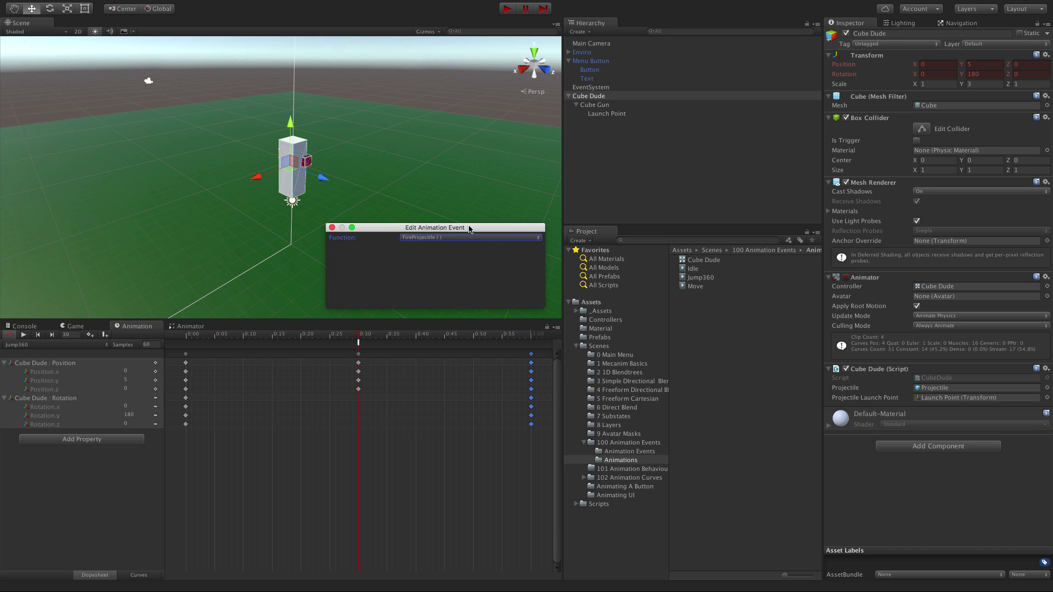
click(599, 95)
click(595, 104)
click(588, 96)
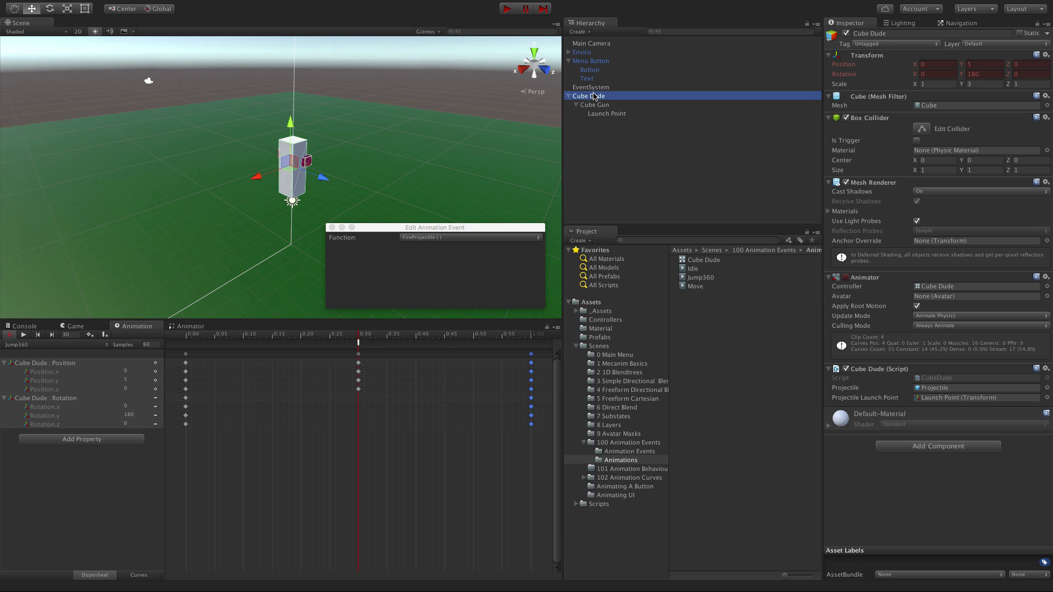
double_click(941, 378)
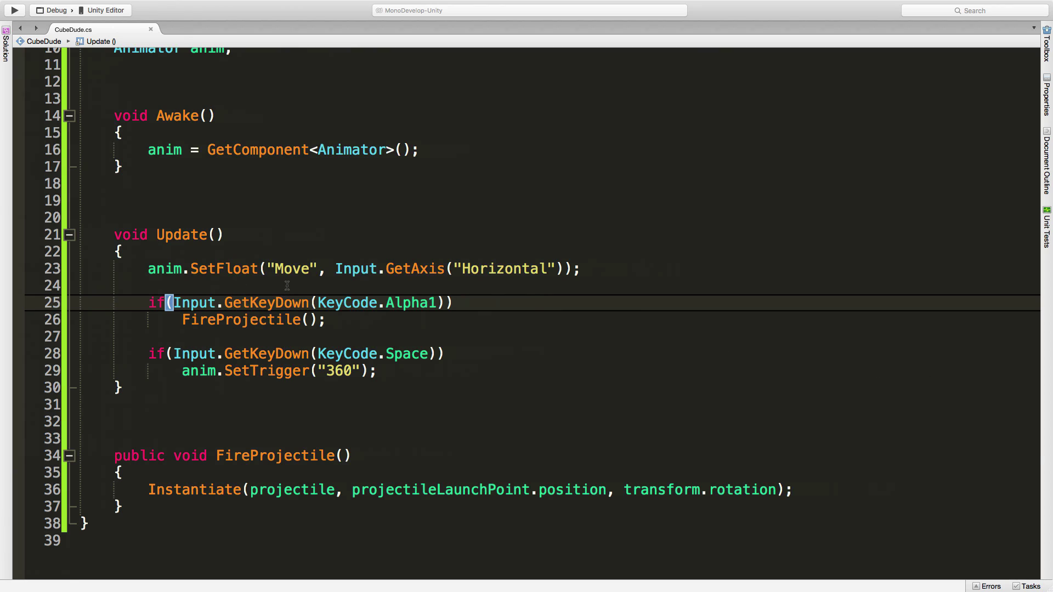
scroll(278, 277, up, 4)
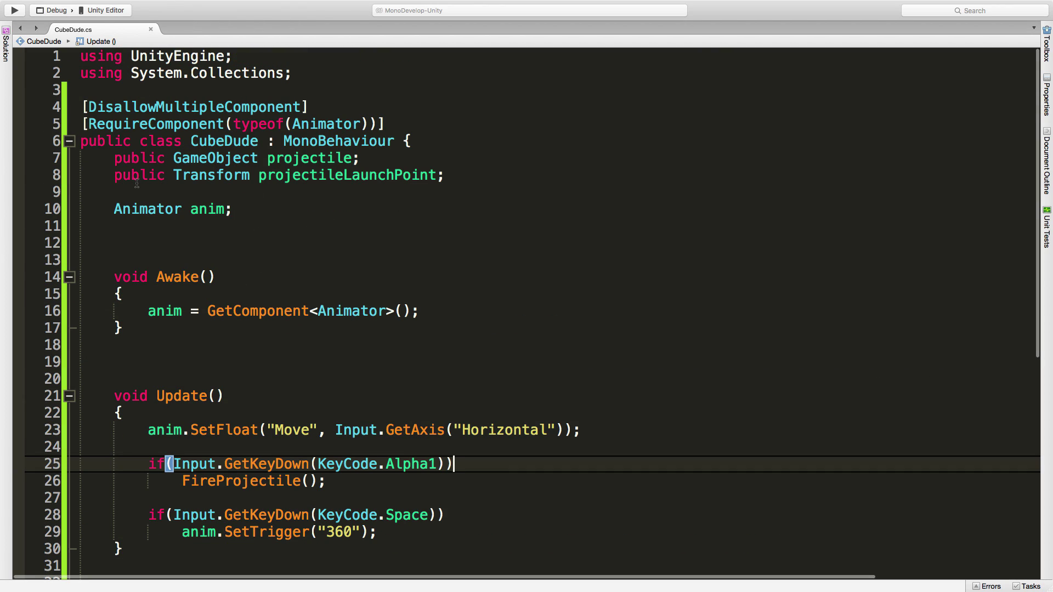
drag(112, 208, 278, 207)
click(278, 207)
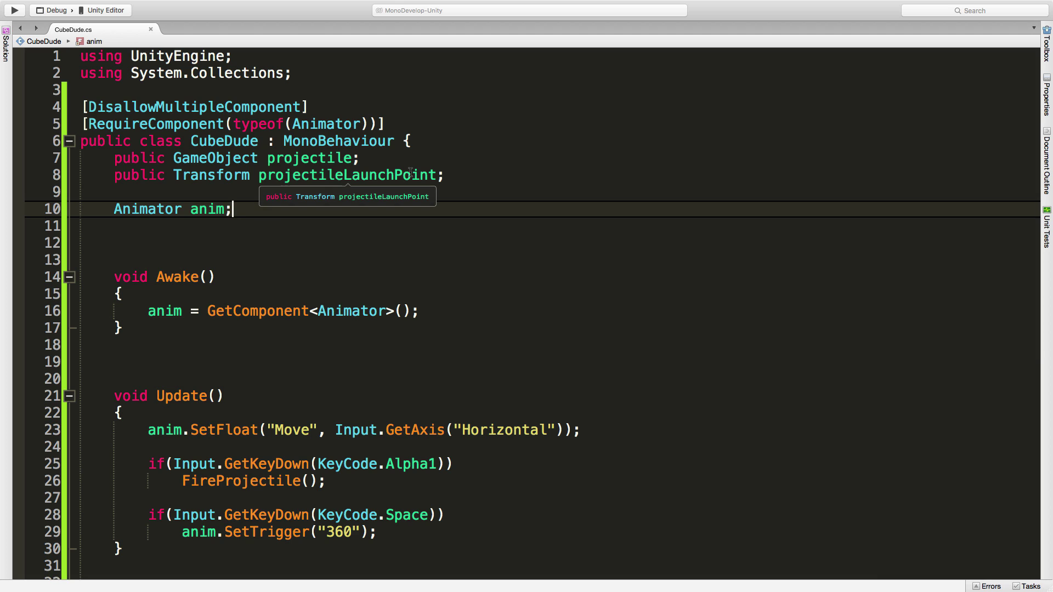
drag(360, 159, 486, 145)
scroll(193, 197, down, 3)
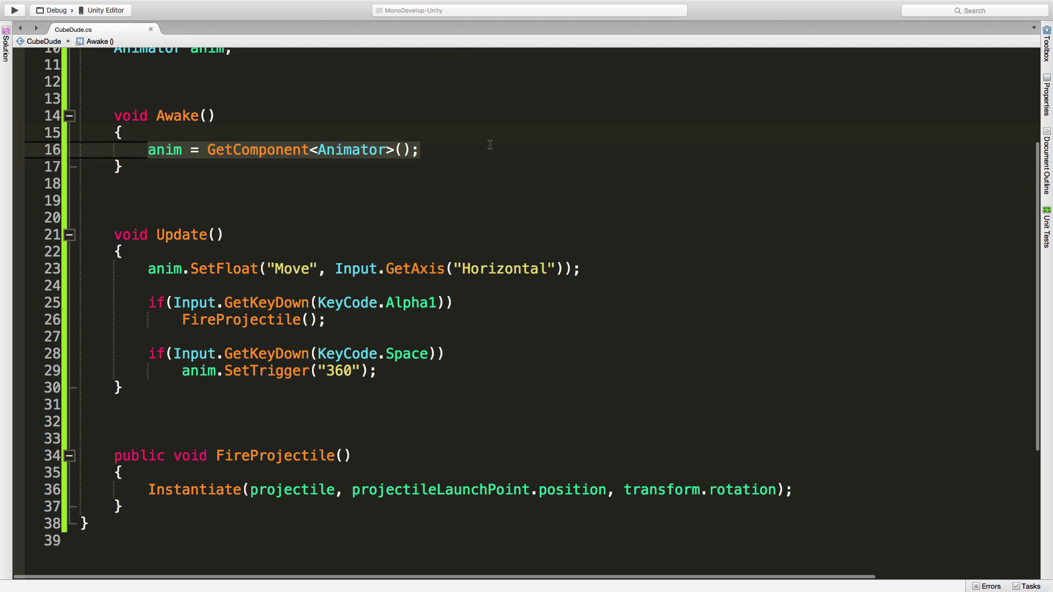
scroll(228, 308, down, 2)
drag(146, 161, 634, 156)
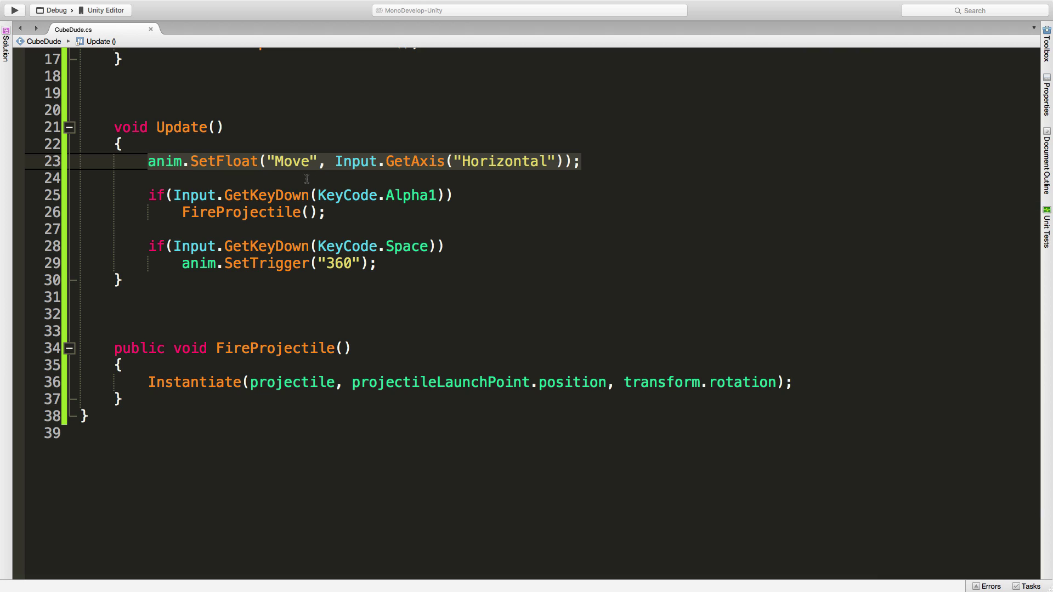
drag(130, 196, 488, 206)
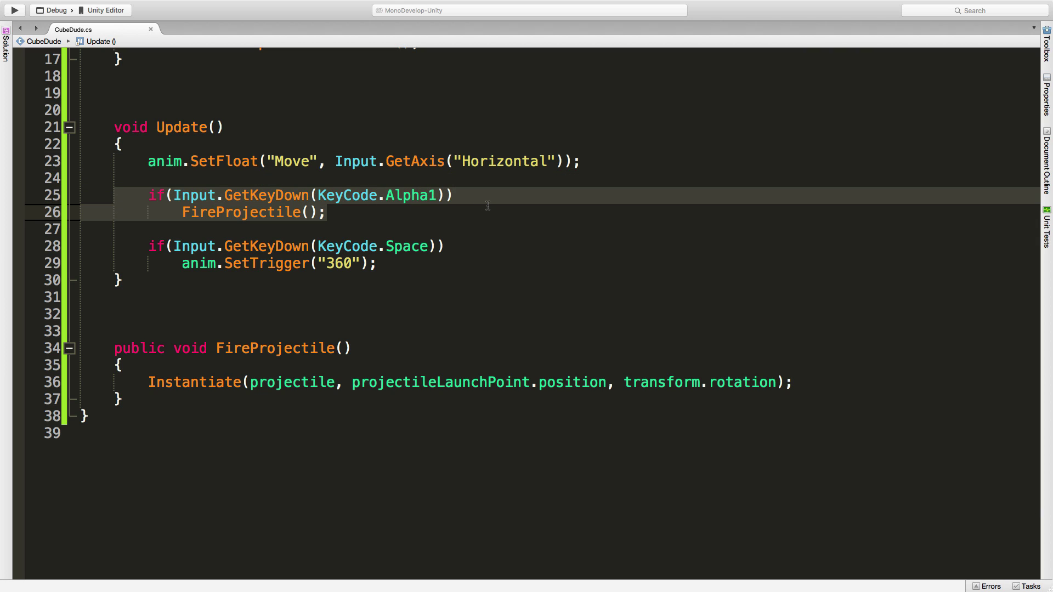
drag(148, 246, 495, 258)
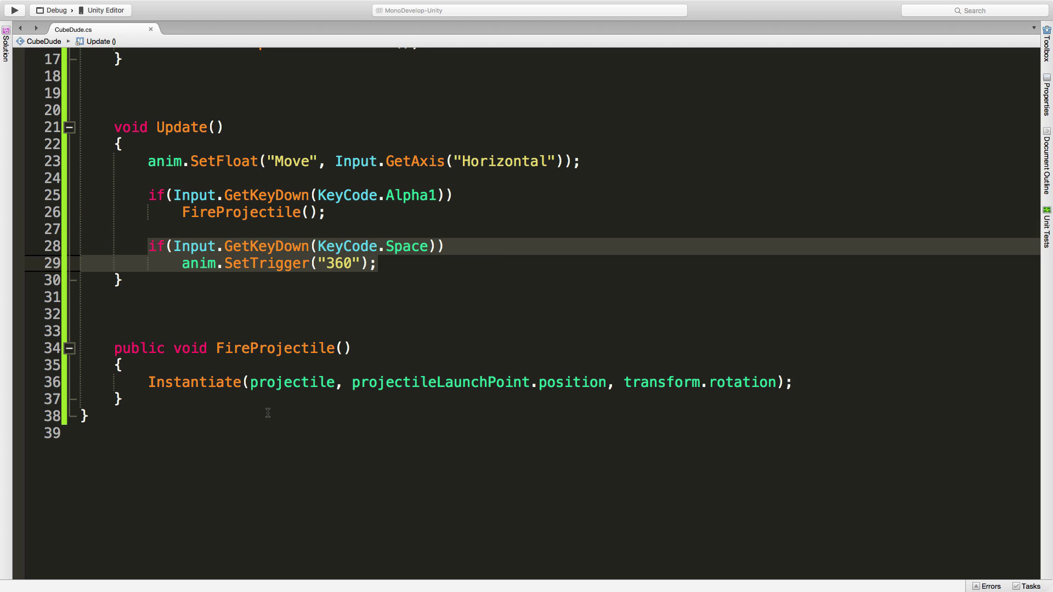
drag(356, 349, 848, 380)
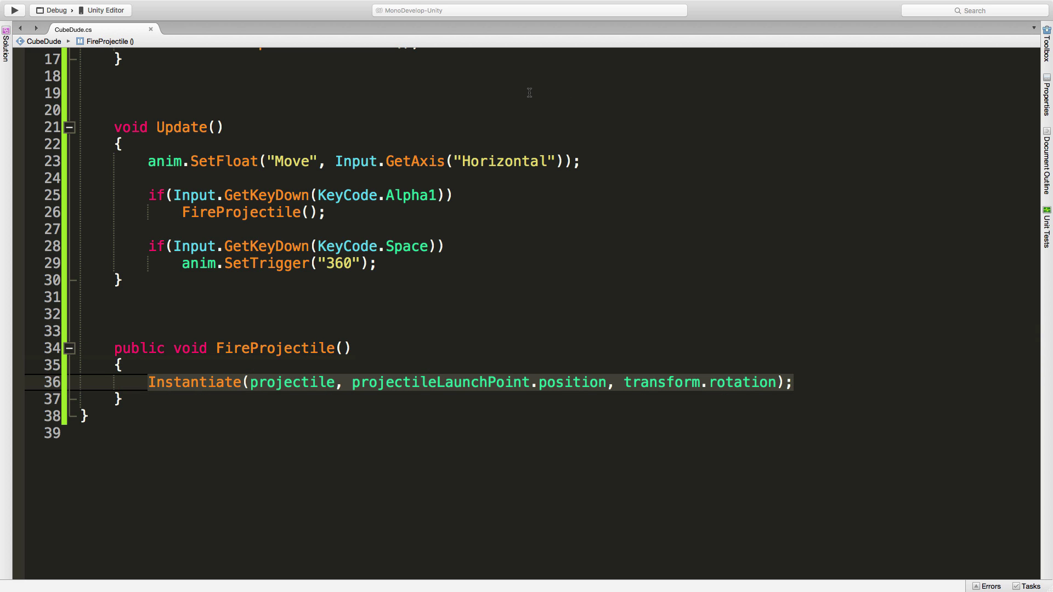
key(super+Tab)
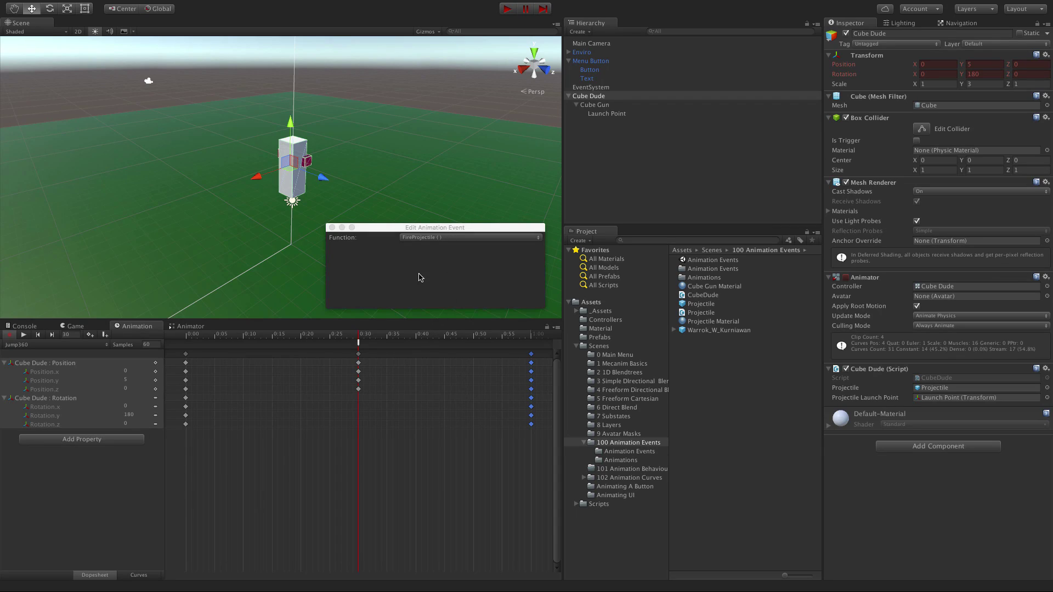
Add a FireProjectile() animation event at frame 15 of Jump360
click(272, 338)
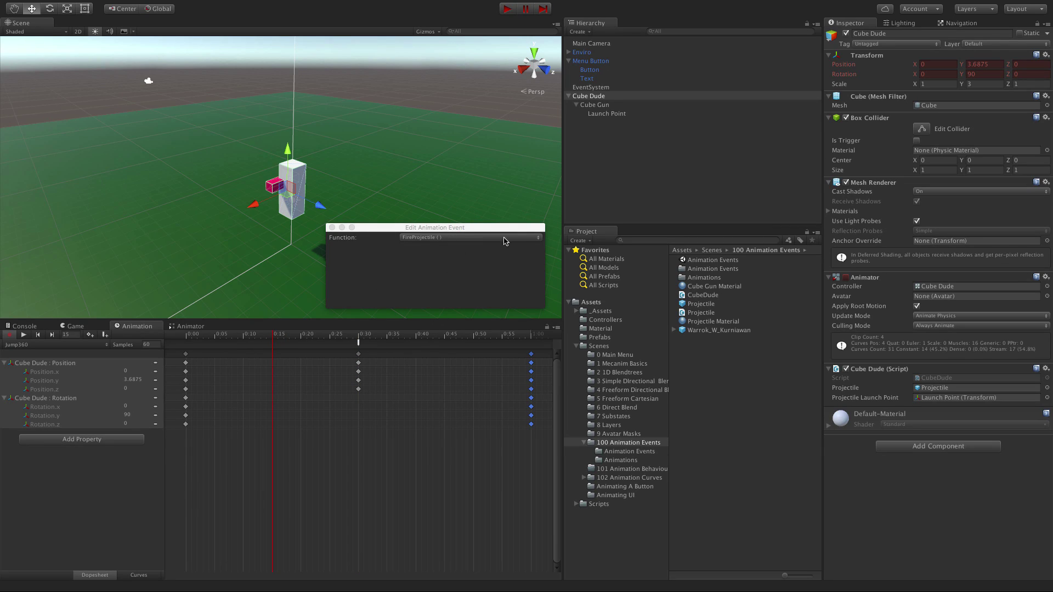
click(332, 227)
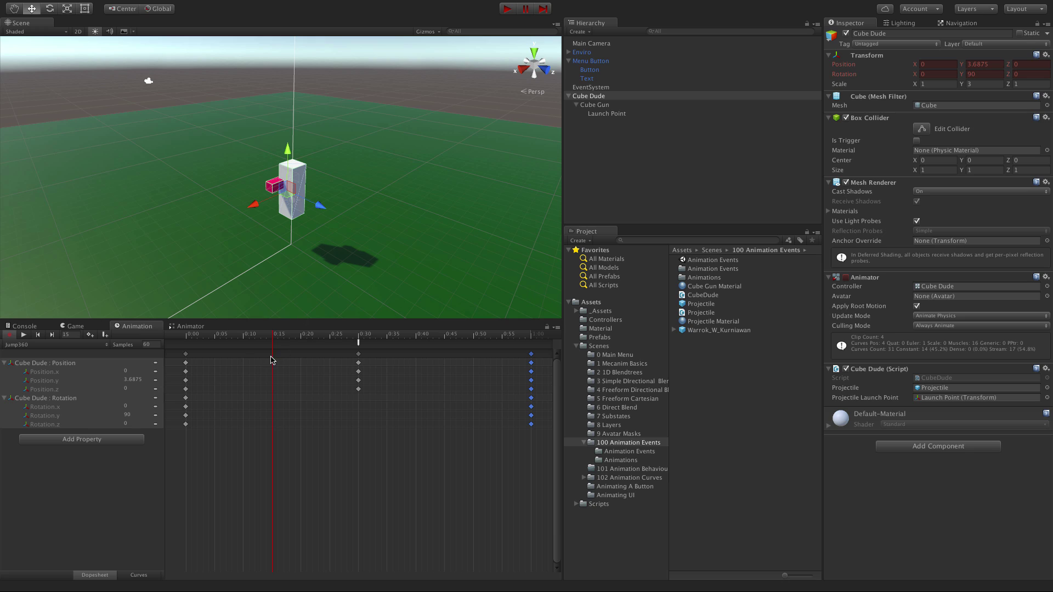
right_click(273, 349)
click(289, 351)
click(448, 238)
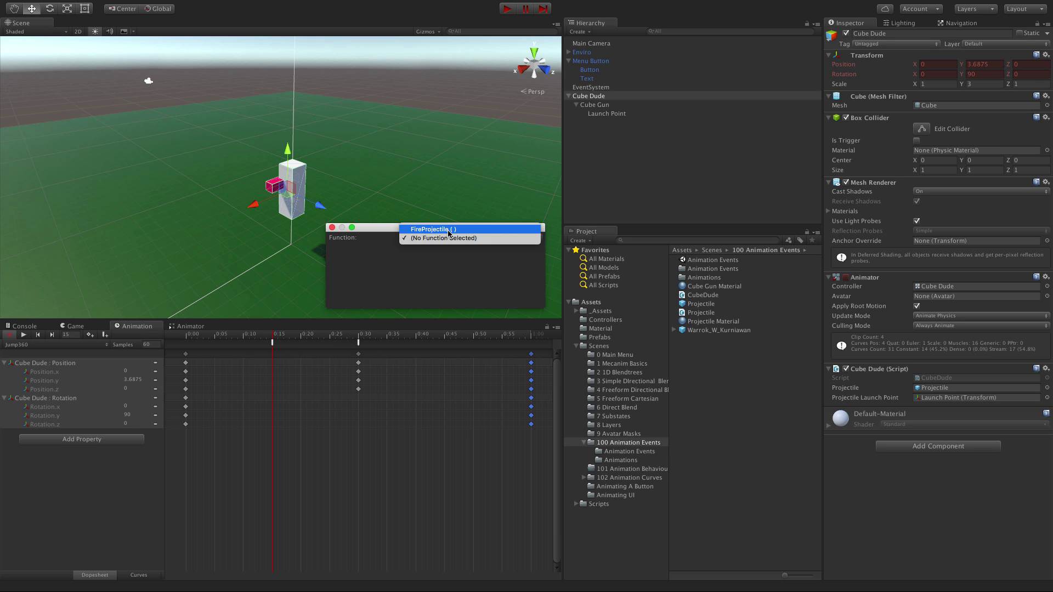
click(448, 235)
Add FireProjectile() animation events at 0:45 and 1:00
click(446, 337)
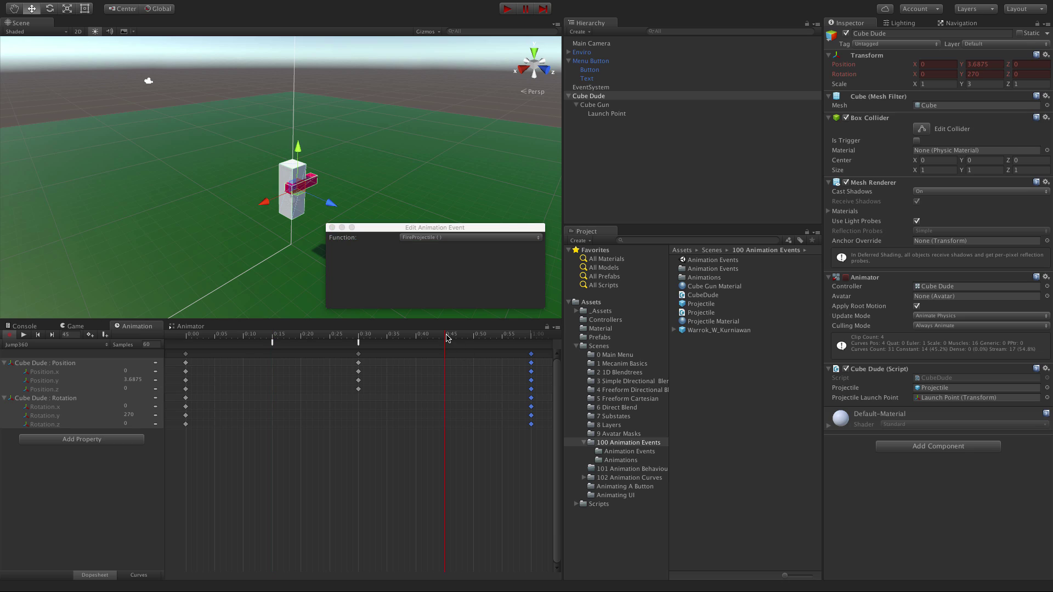
right_click(446, 348)
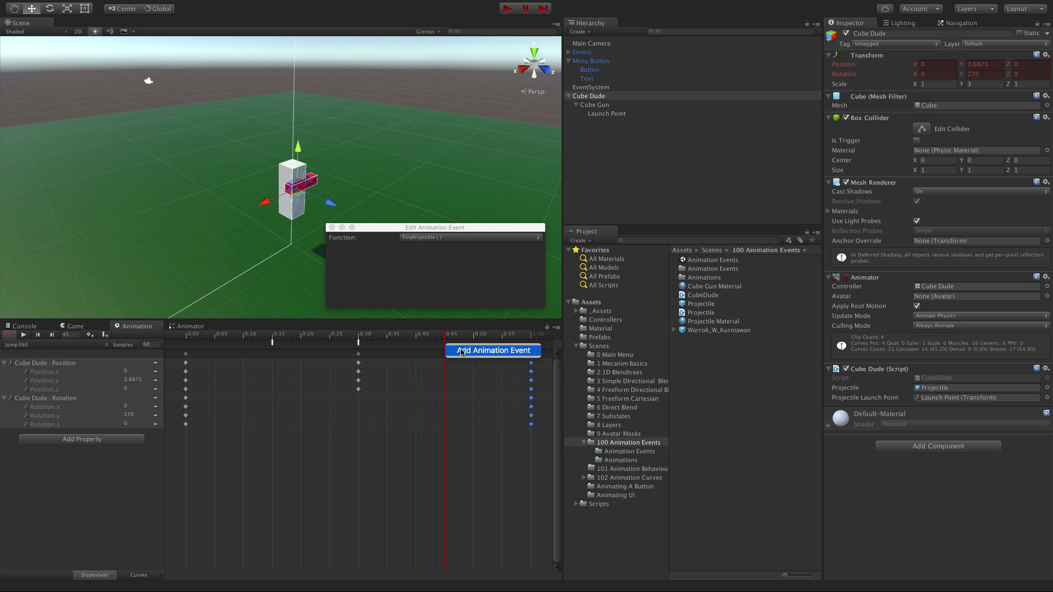
click(462, 351)
click(469, 238)
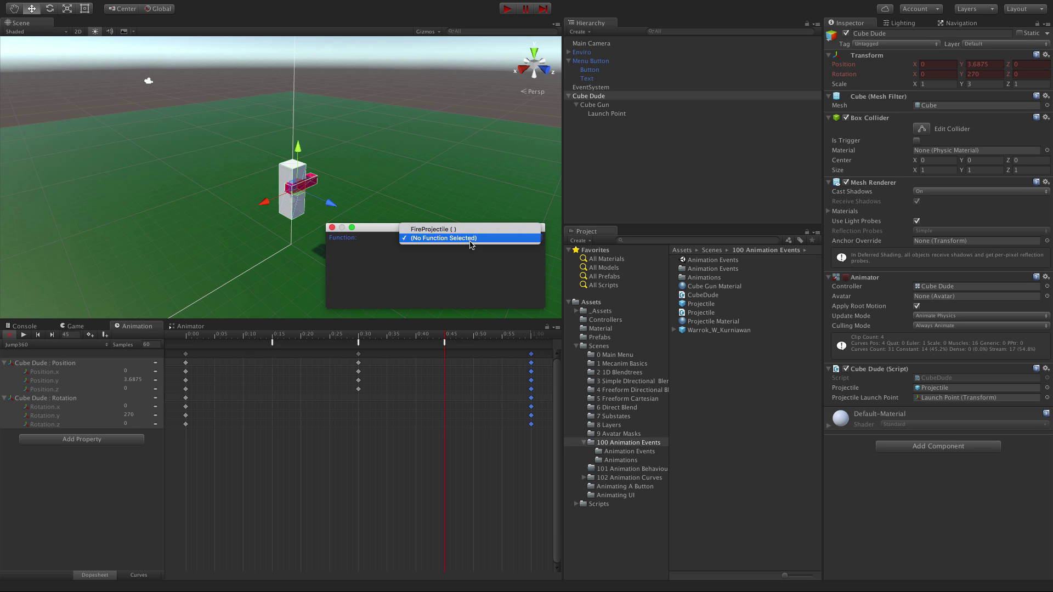
click(473, 229)
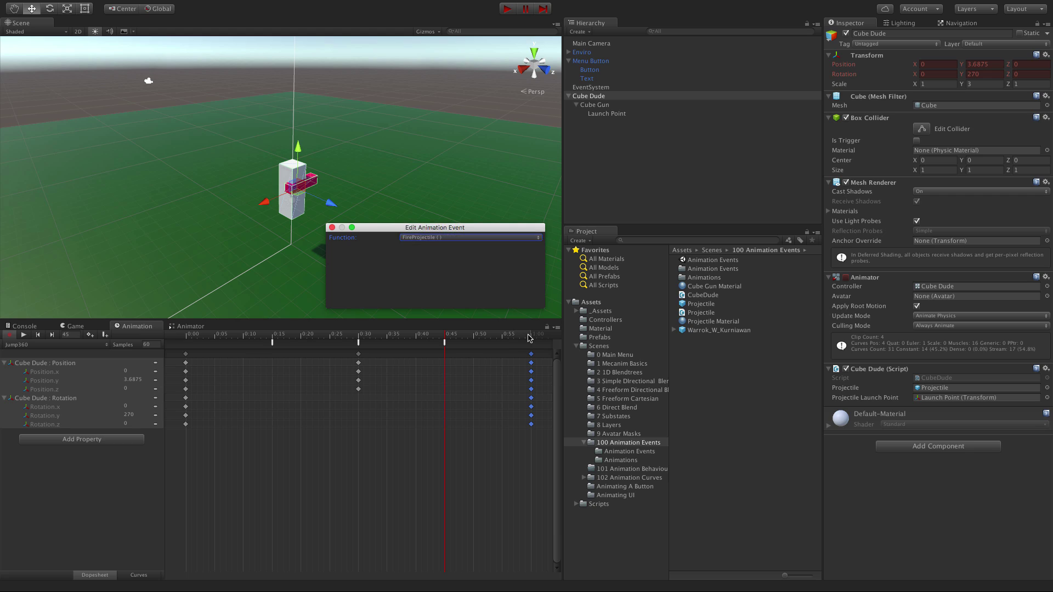
click(531, 344)
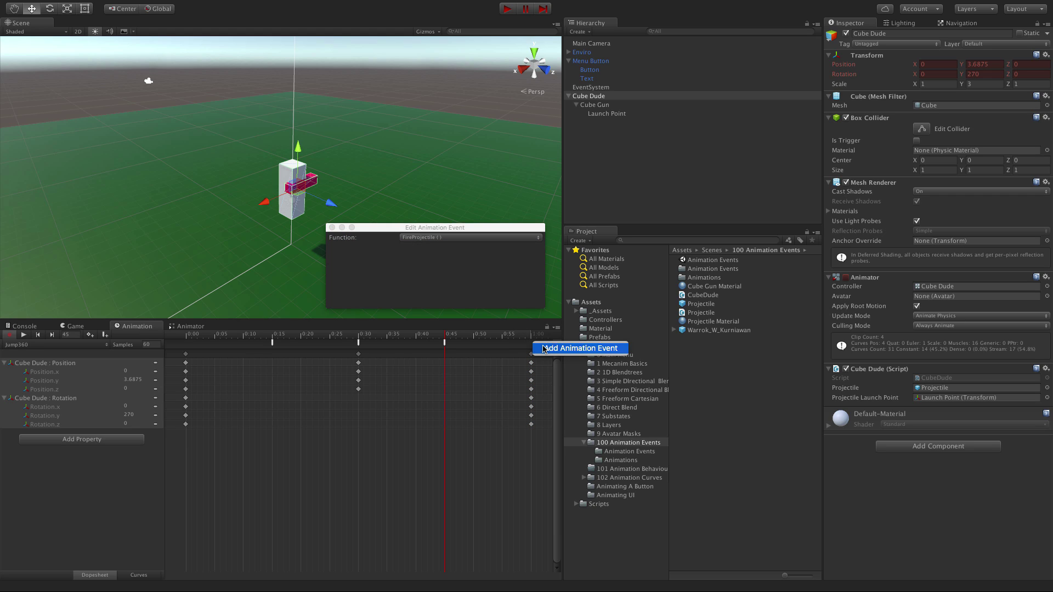
click(531, 343)
click(443, 238)
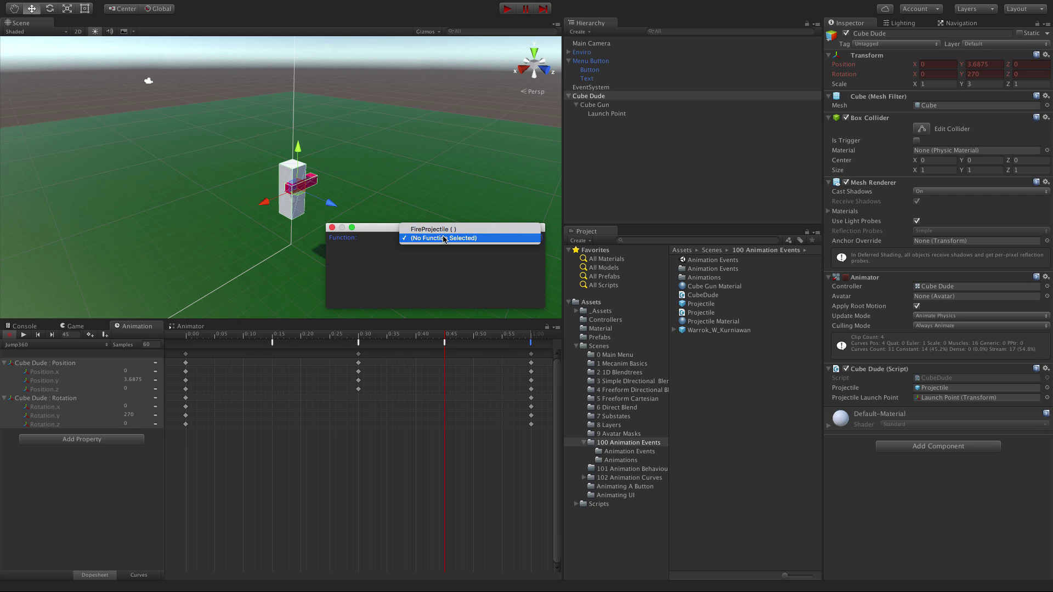
click(434, 229)
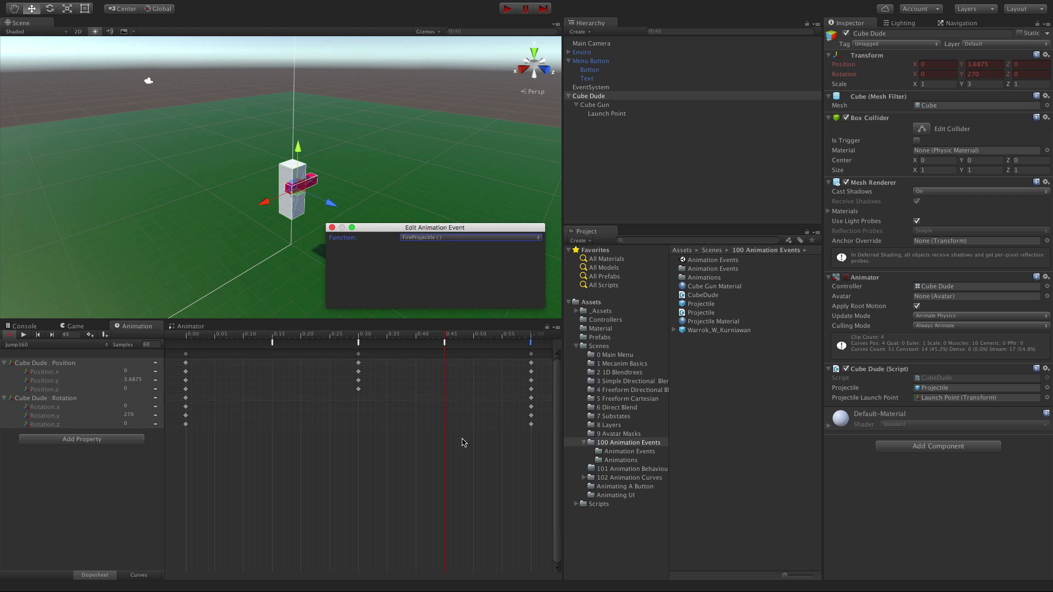
Reopen the 0:15 event and confirm it still calls FireProjectile()
click(386, 481)
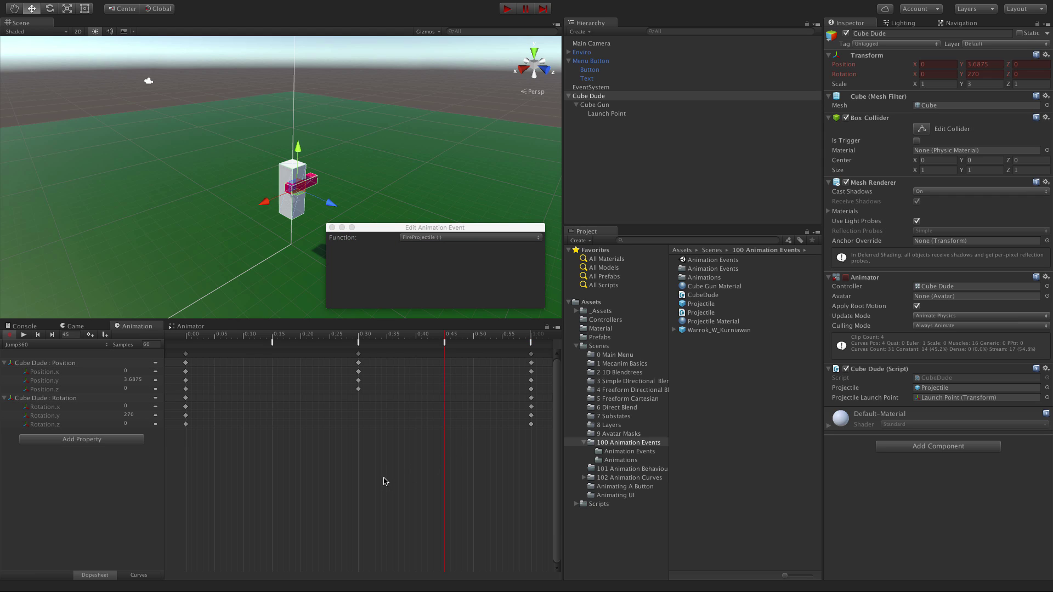
click(332, 228)
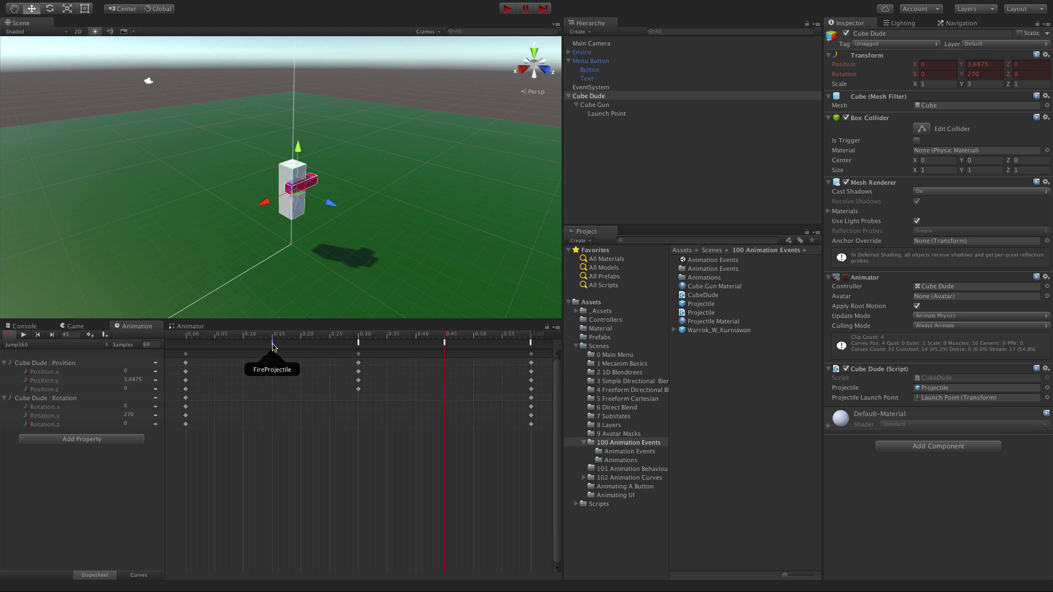
double_click(272, 345)
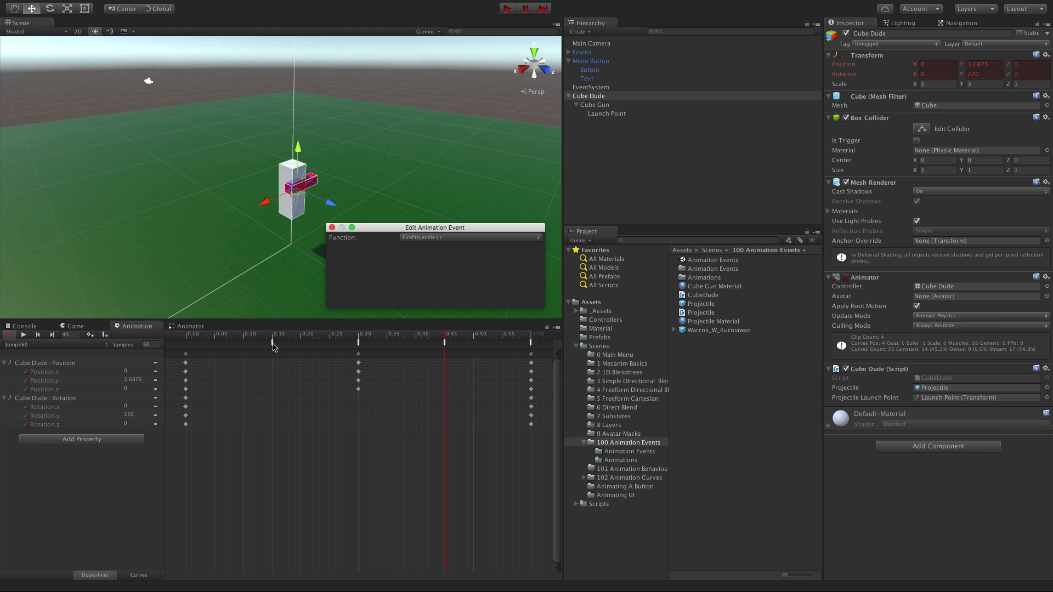
click(500, 238)
click(496, 239)
Write an empty public void Foo() method after FireProjectile in CubeDude.cs
click(332, 227)
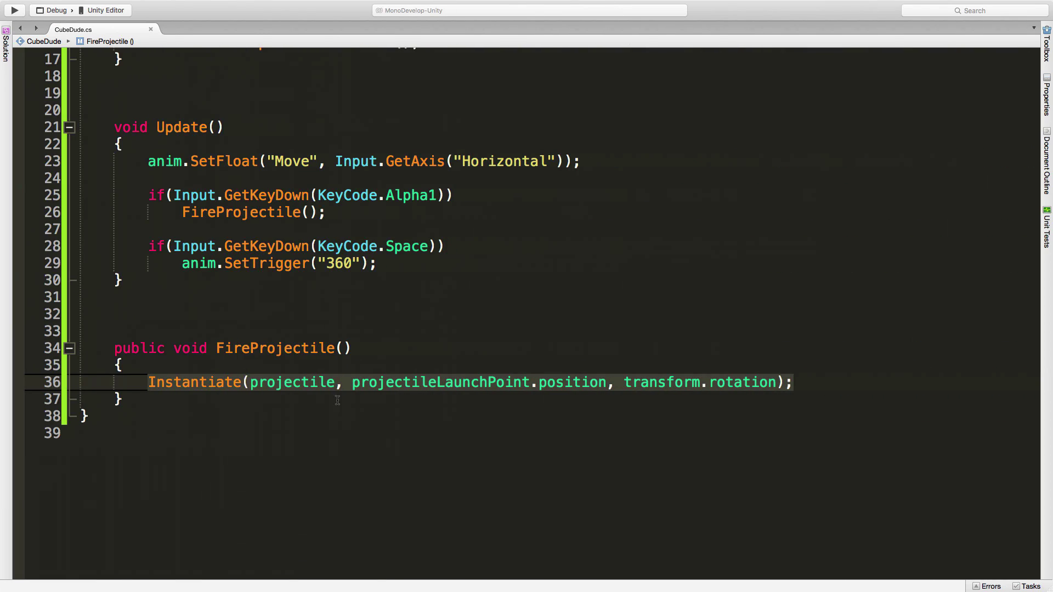
click(96, 416)
click(121, 400)
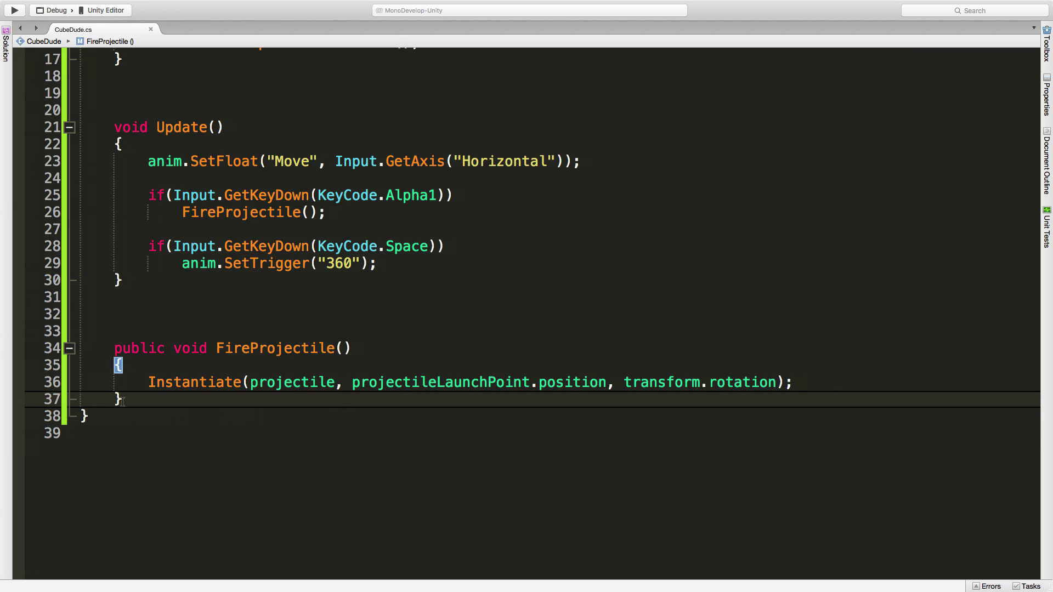
key(Return)
key(Return)
key(Return)
text(public )
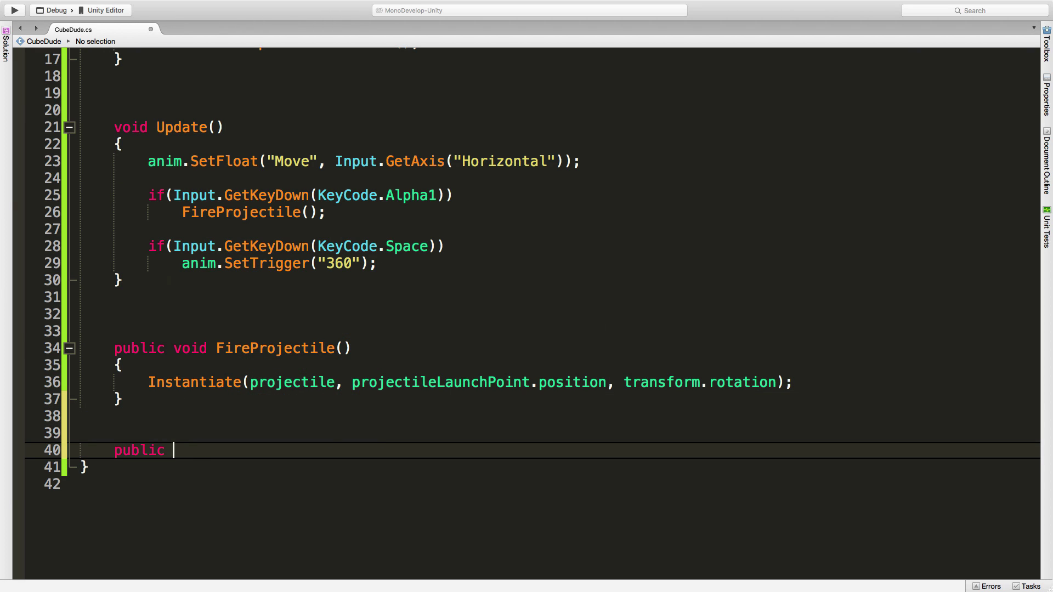
text(void Foo(){)
key(Return)
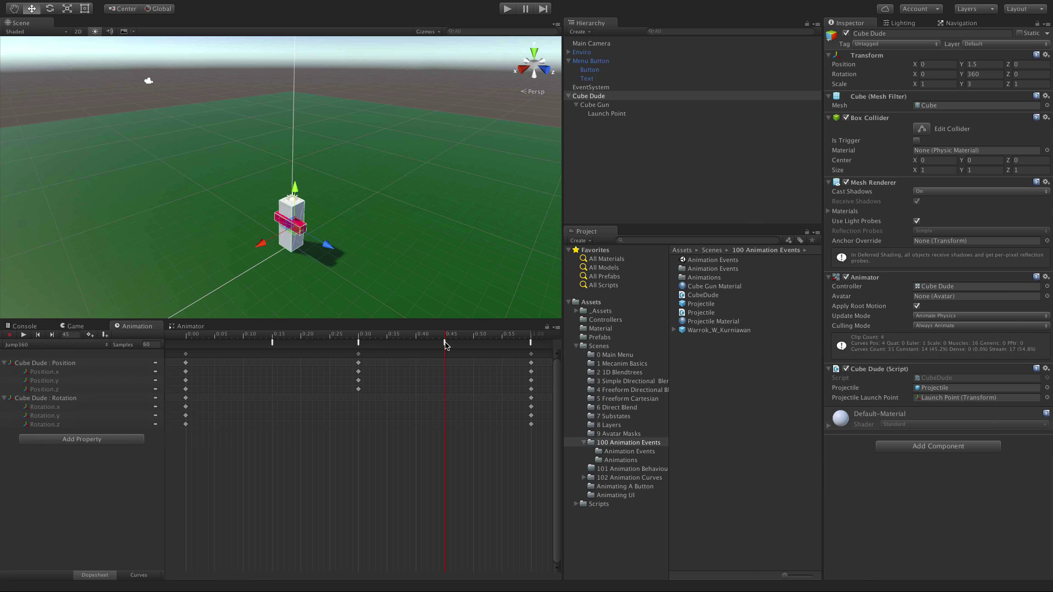
double_click(444, 344)
click(448, 240)
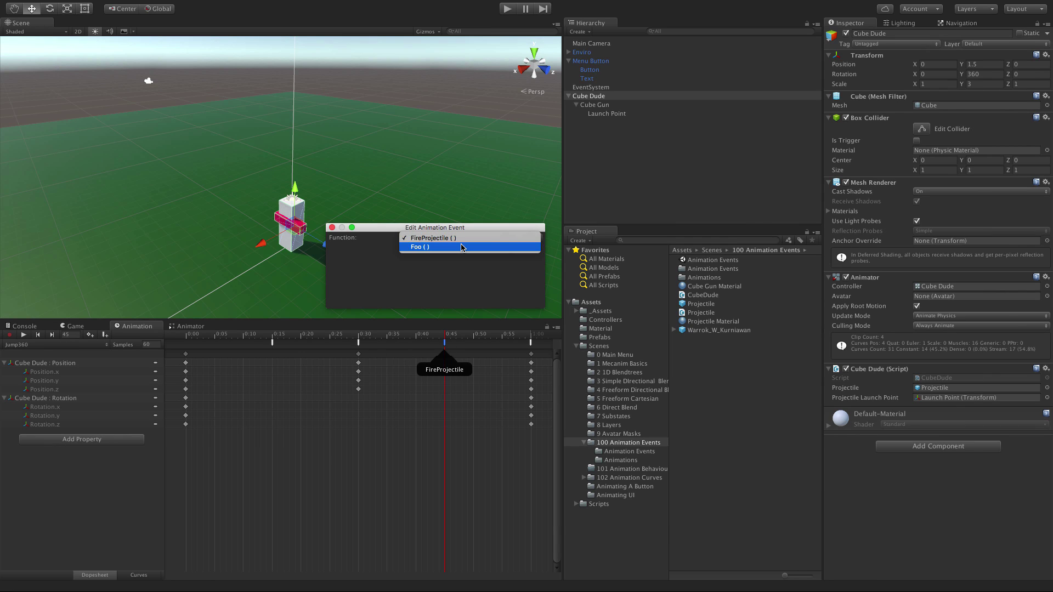
click(453, 273)
click(409, 496)
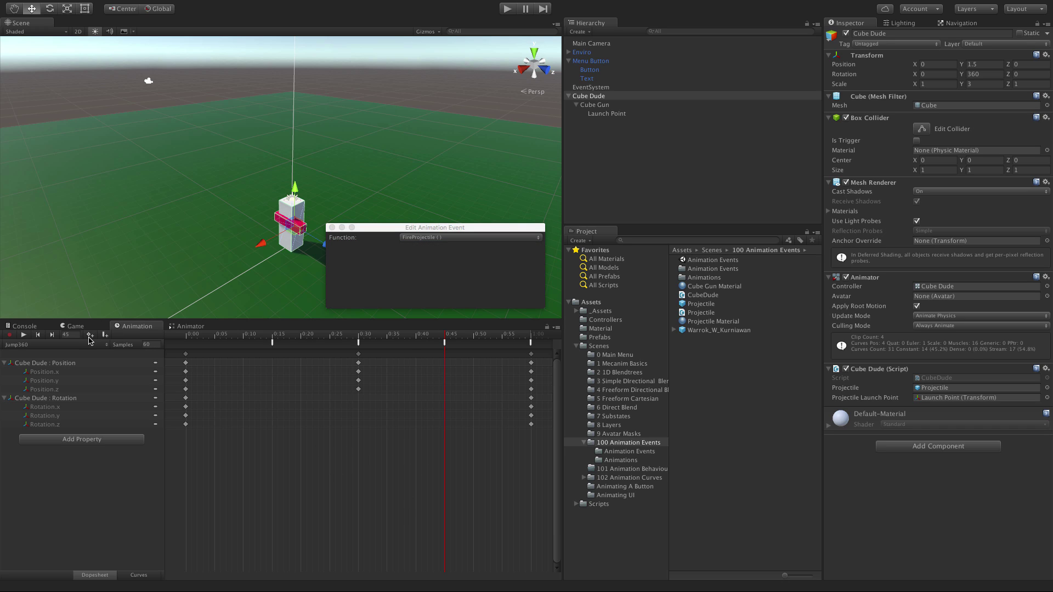
click(331, 228)
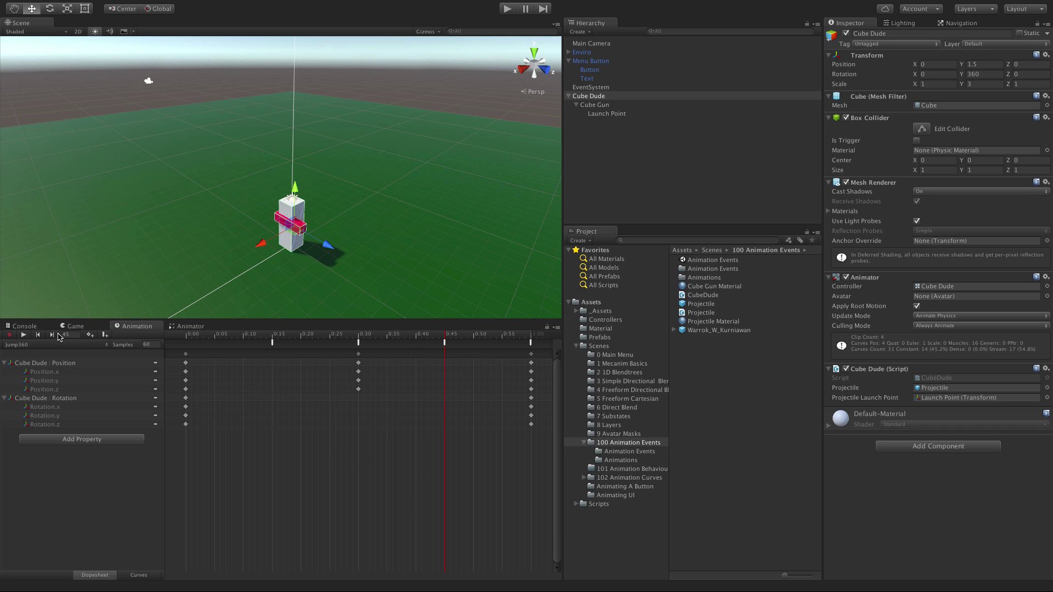
click(23, 335)
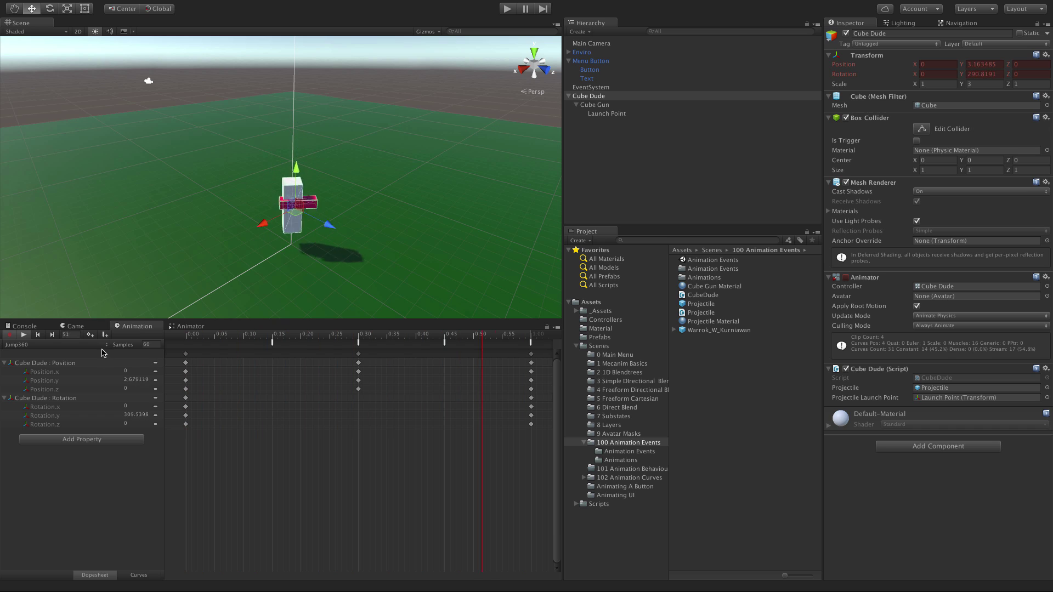
click(23, 335)
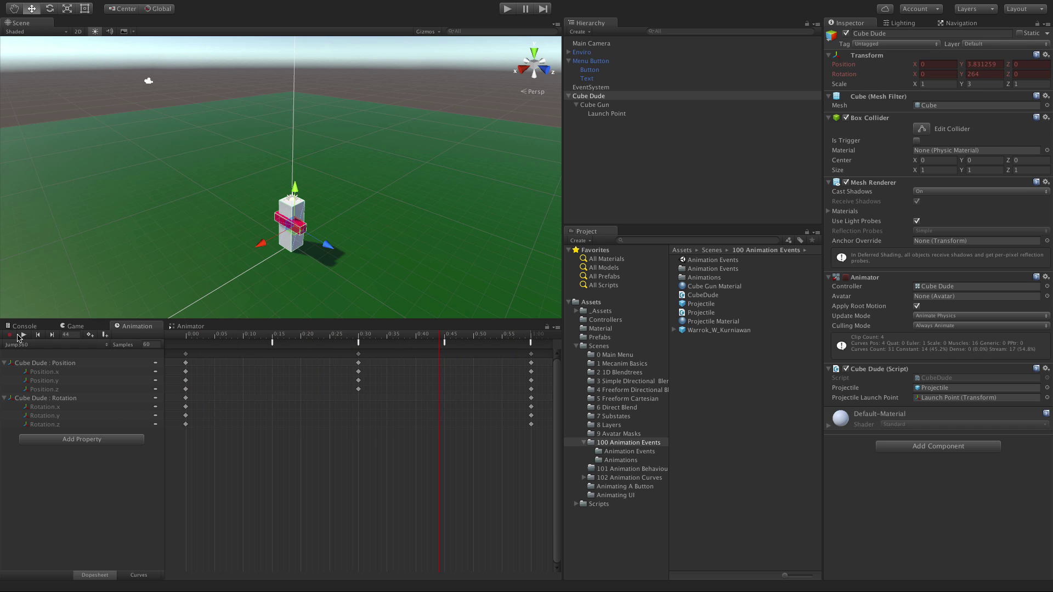
Play the scene and watch the jumping cube fire projectiles in the Game view
click(508, 9)
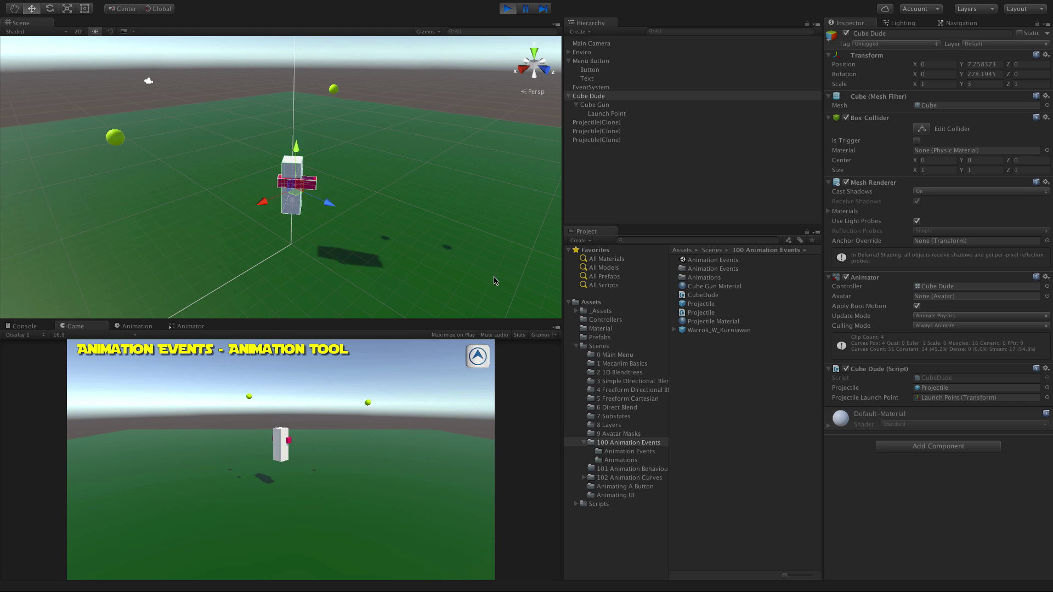
scroll(323, 268, down, 5)
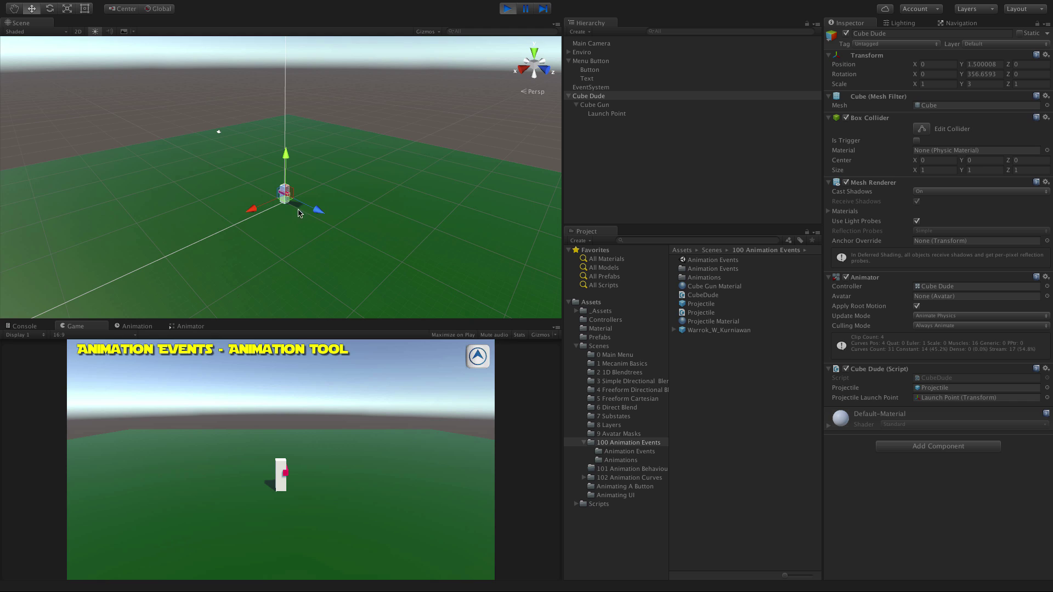
scroll(300, 200, up, 2)
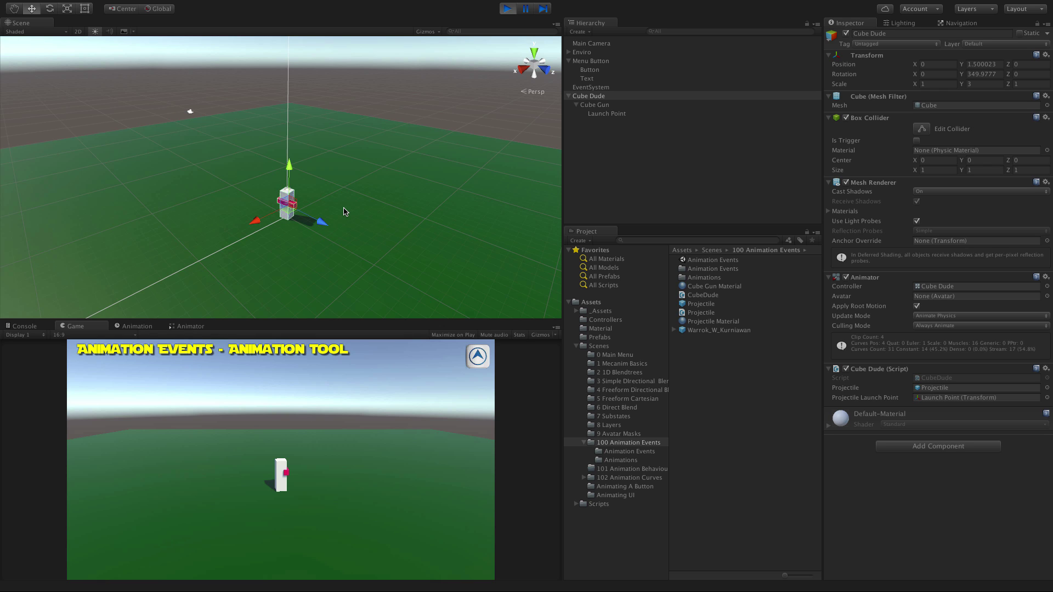
key(ctrl+Left)
key(ctrl+Right)
On the Jump360 dopesheet, add a frame-5 animation event whose Function is Foo()
click(147, 326)
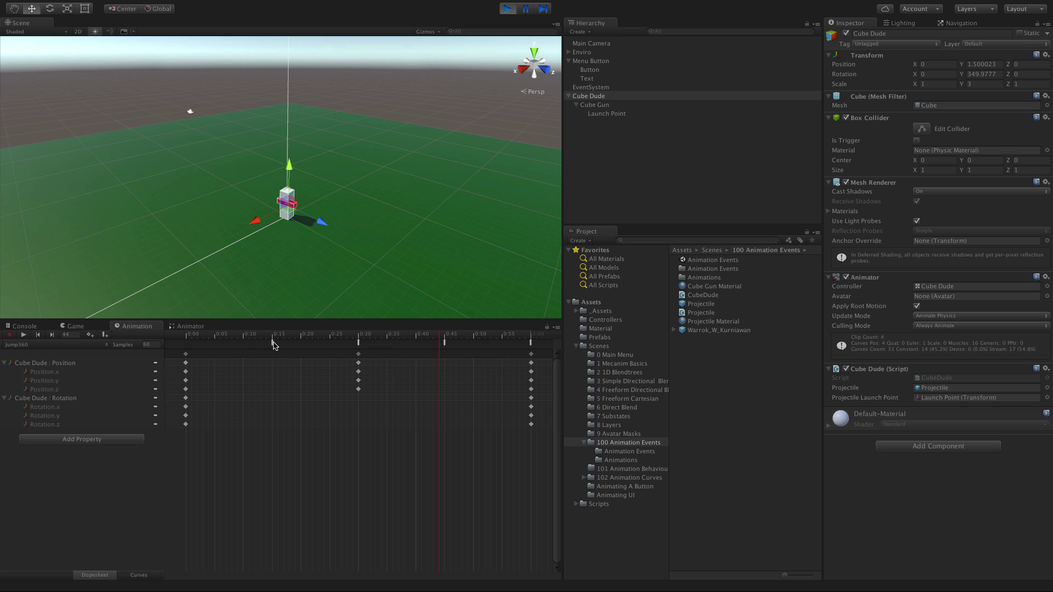
click(214, 336)
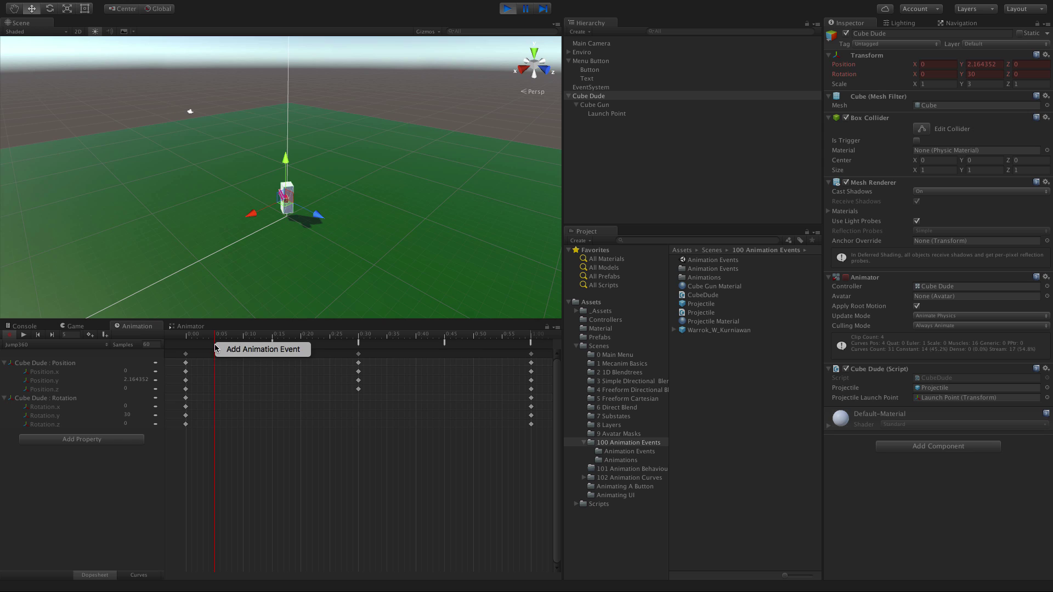
click(219, 349)
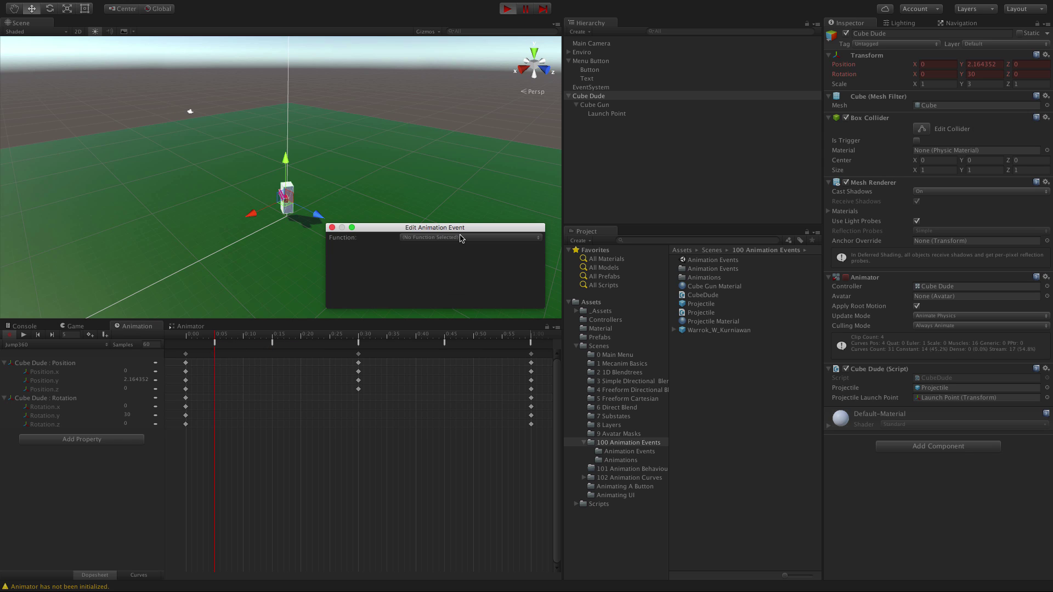
click(460, 238)
click(463, 228)
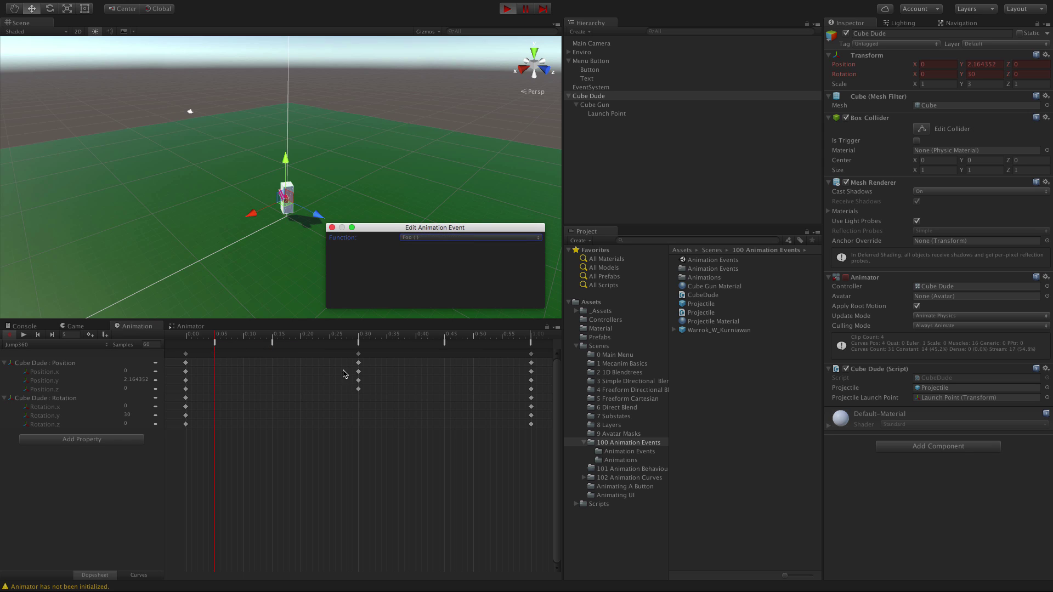